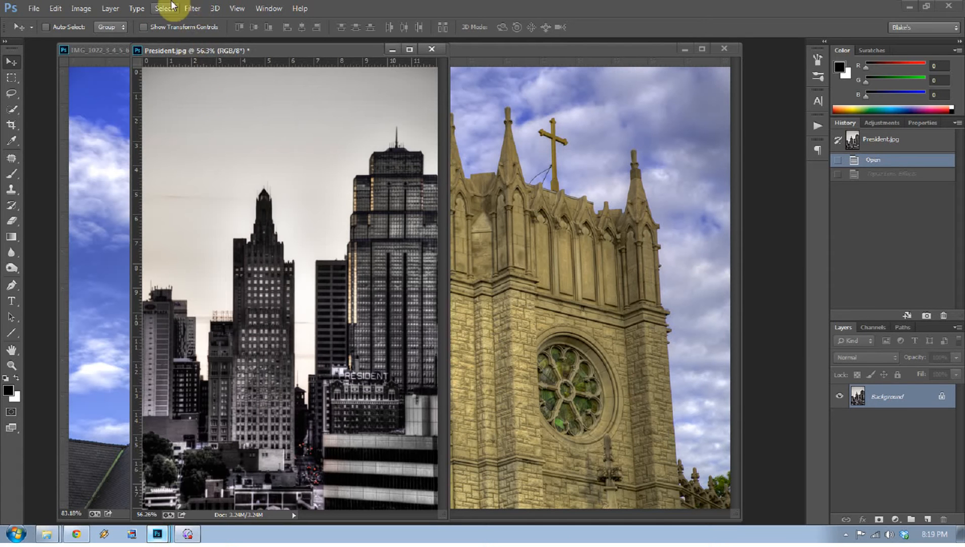
Step: Open the Topaz Lens Effects filter on President.jpg, choosing the Bokeh - Center Focus effect and showing its bokeh adjustments
left_click(195, 12)
mouse_move(205, 273)
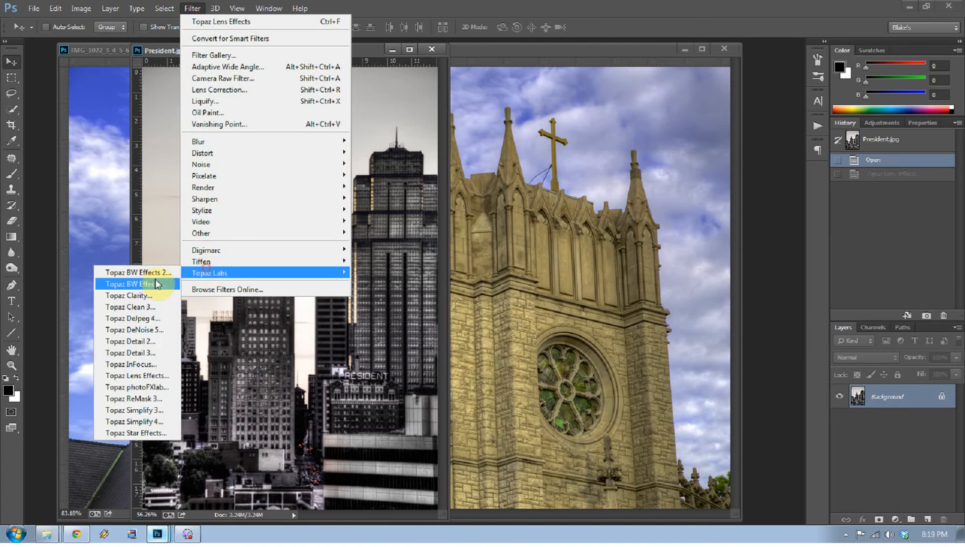
left_click(129, 376)
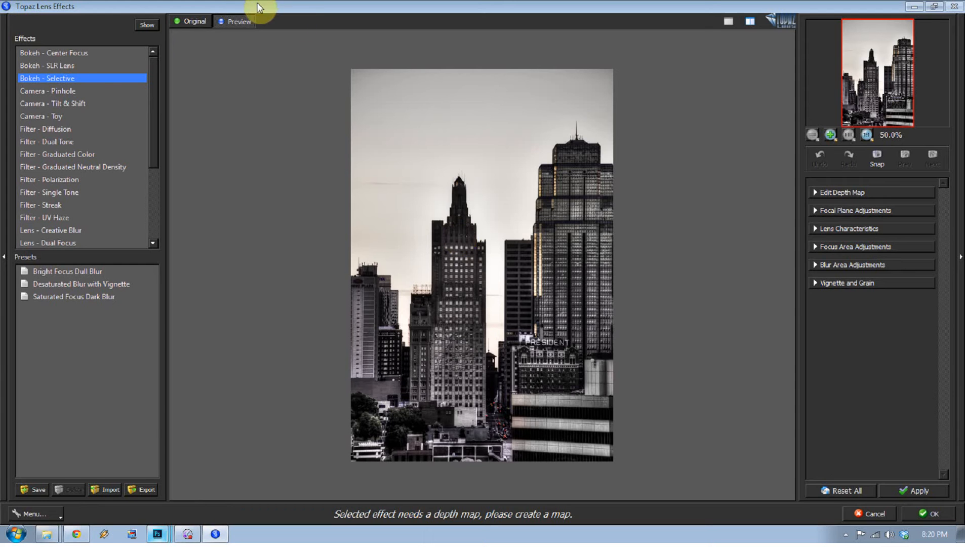
left_click(54, 52)
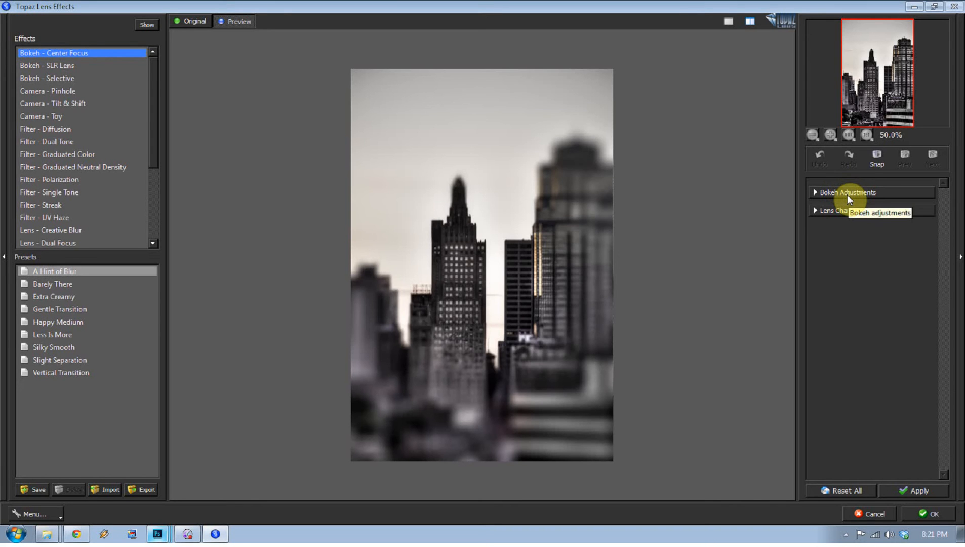
left_click(52, 284)
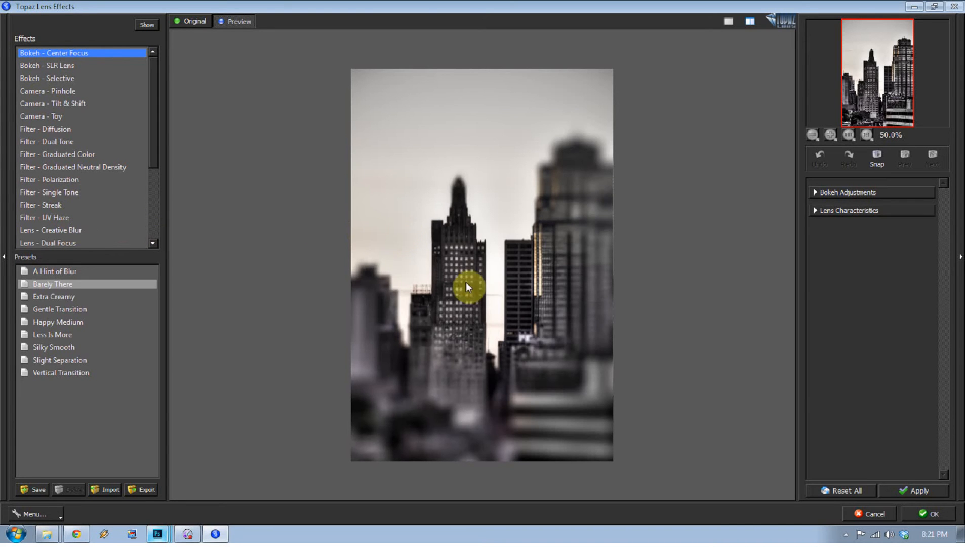
left_click(860, 195)
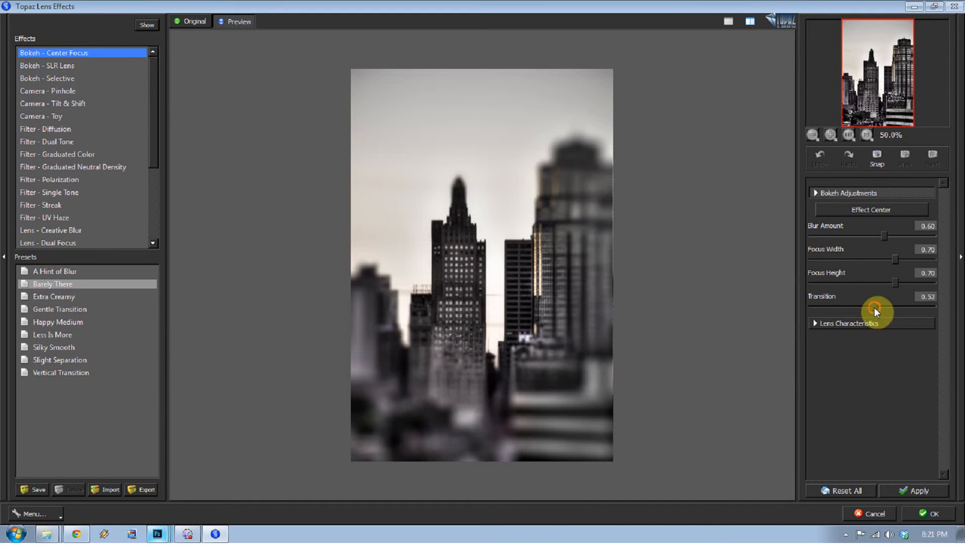
Step: Shrink the focus area with a hard edge: Transition 0.00, Focus Width 0.40 and Focus Height 0.42
left_click_drag(874, 307, 793, 308)
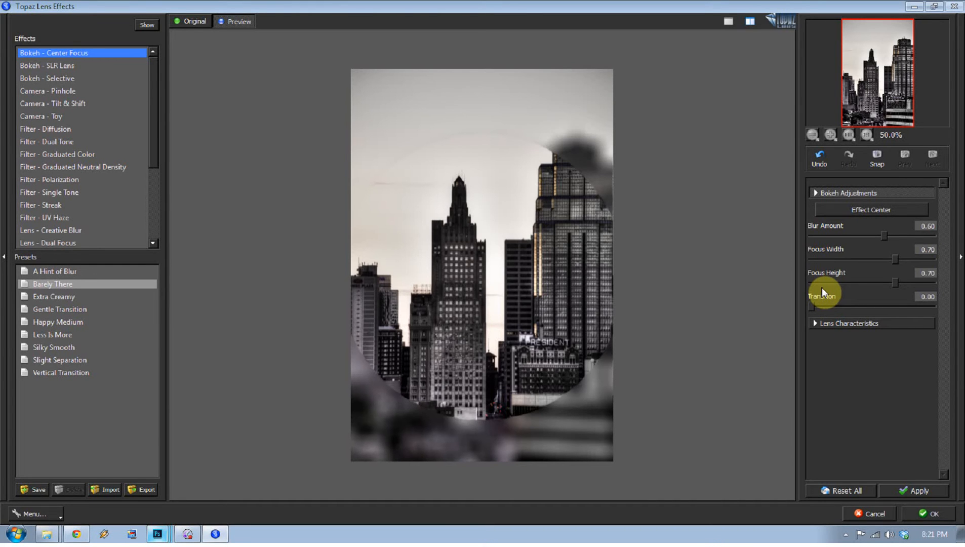
left_click(860, 258)
left_click(862, 283)
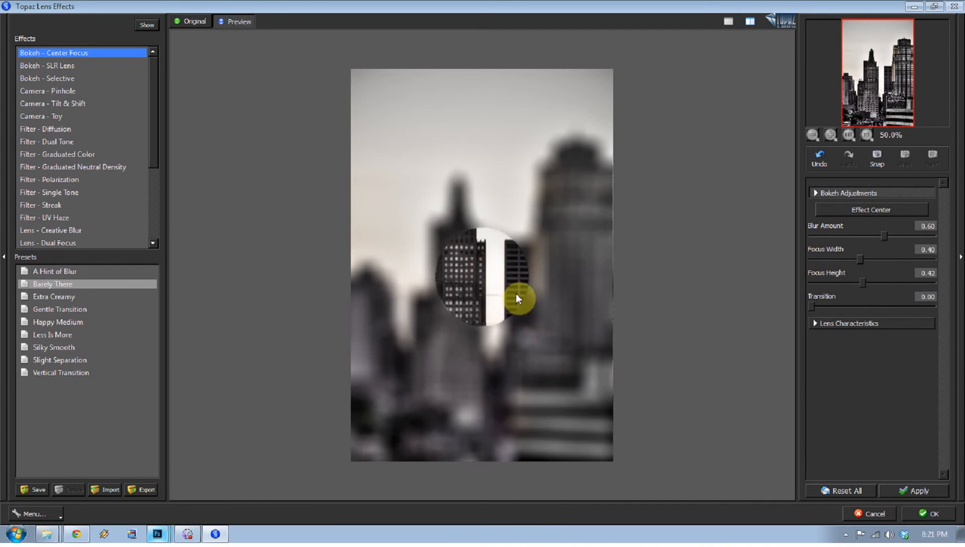
Step: Center the effect on the President hotel building and set Focus Width to 0.53, Focus Height to 0.60 and Transition to 0.32
left_click(848, 209)
left_click(527, 378)
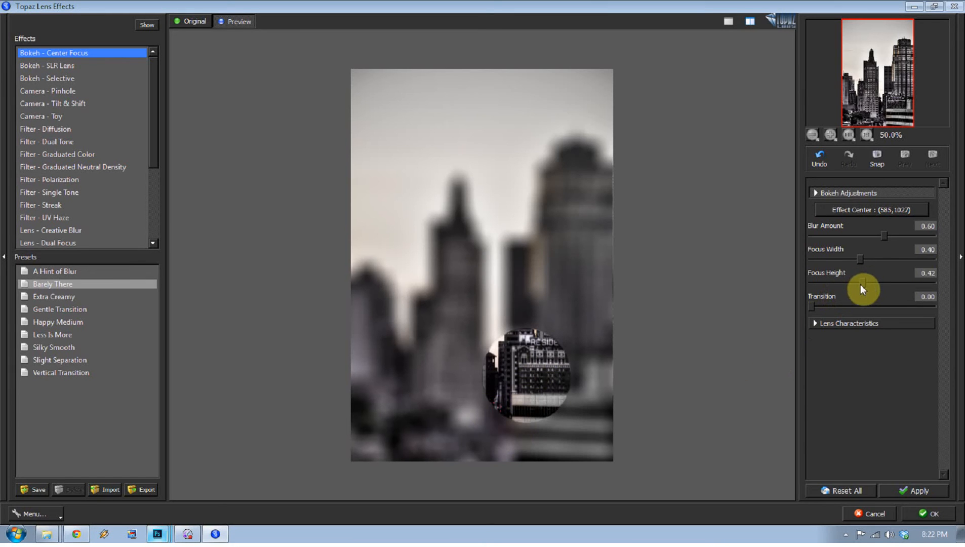
left_click_drag(862, 283, 874, 259)
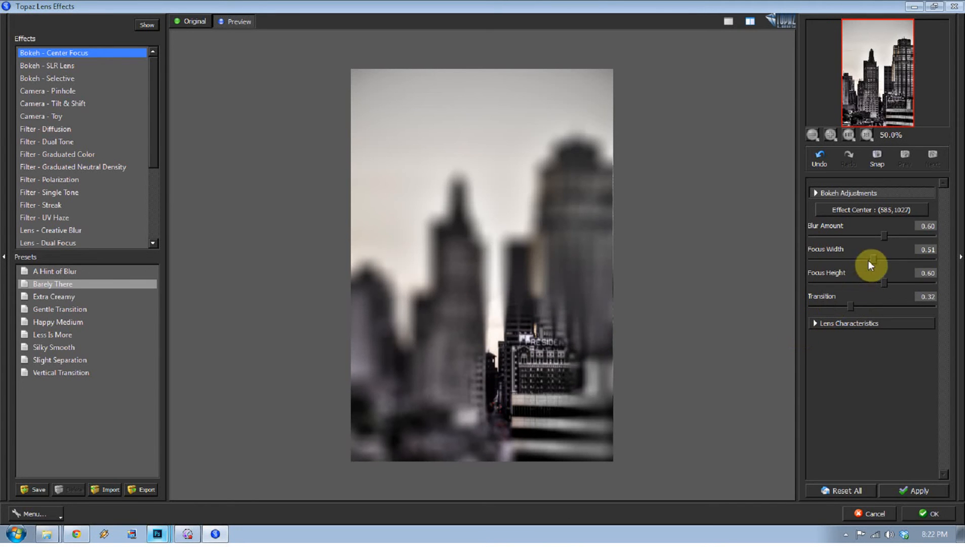
left_click_drag(874, 258, 876, 258)
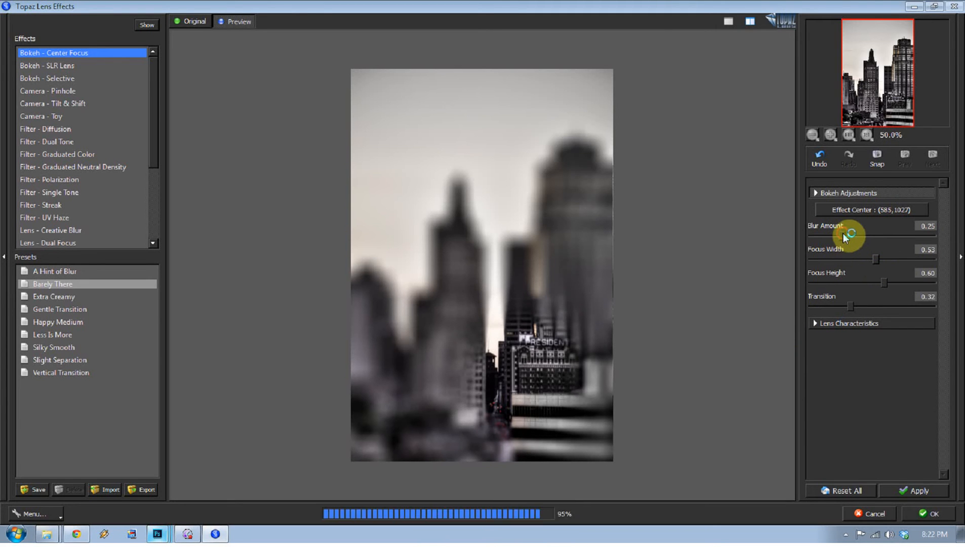
Step: Lower the Blur Amount to 0.09, compare the preview with the original, and accept the effect
left_click_drag(843, 233, 827, 234)
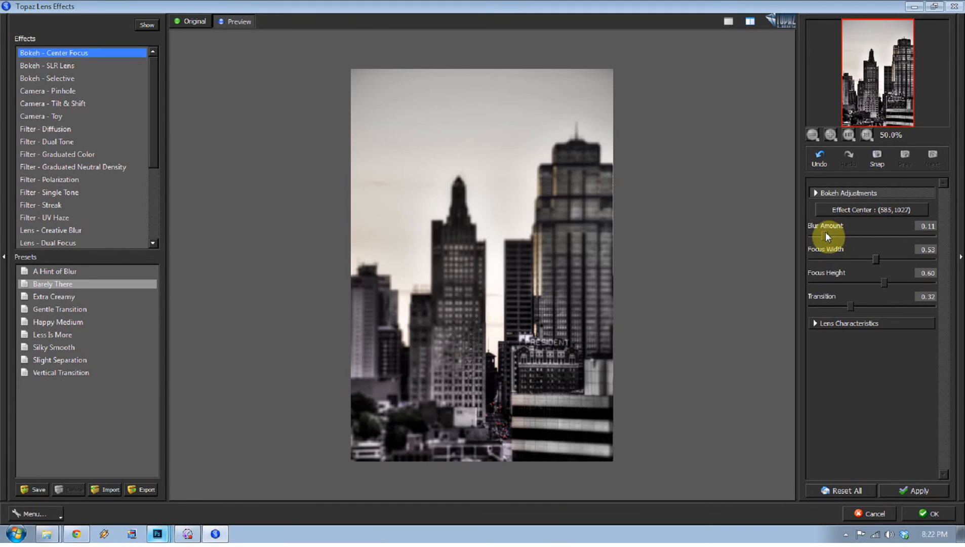
left_click_drag(826, 232, 823, 232)
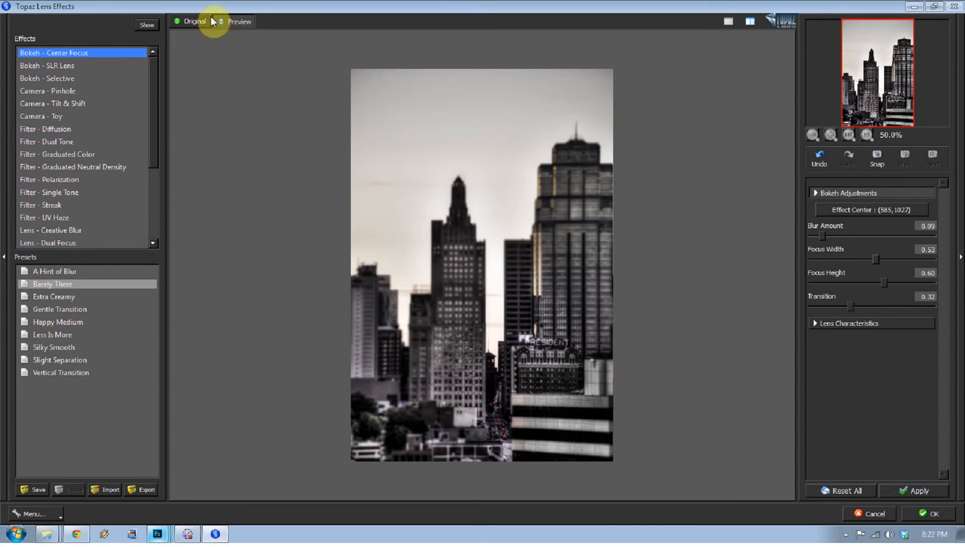
left_click(196, 25)
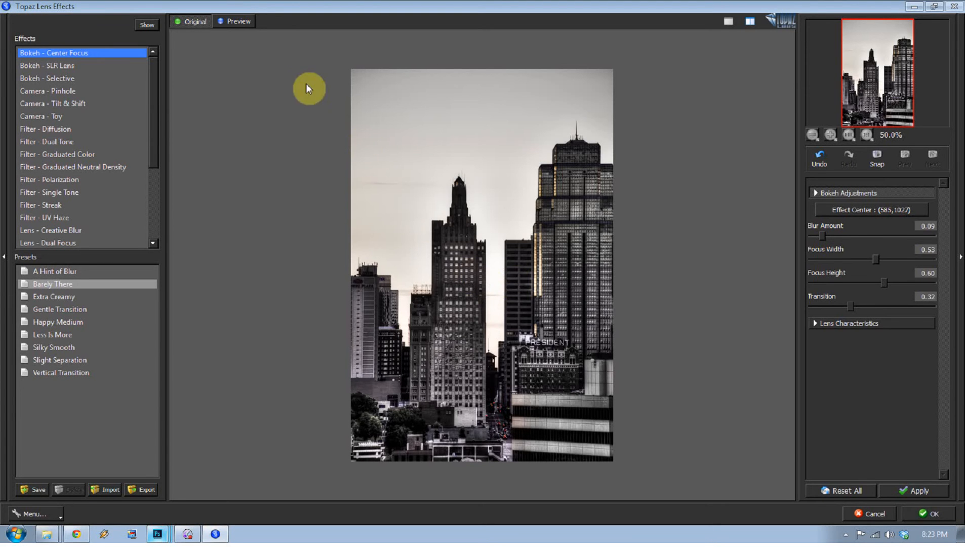
left_click(241, 22)
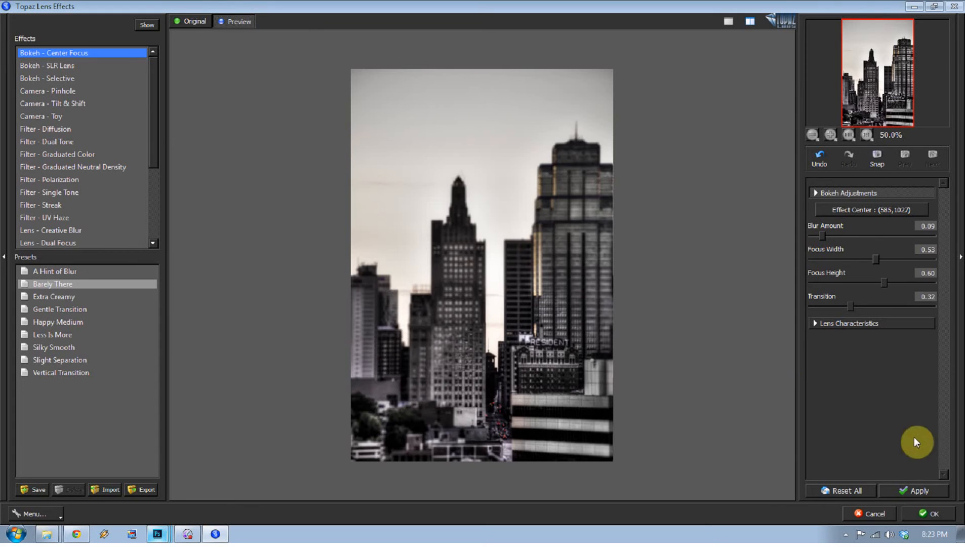
left_click(918, 510)
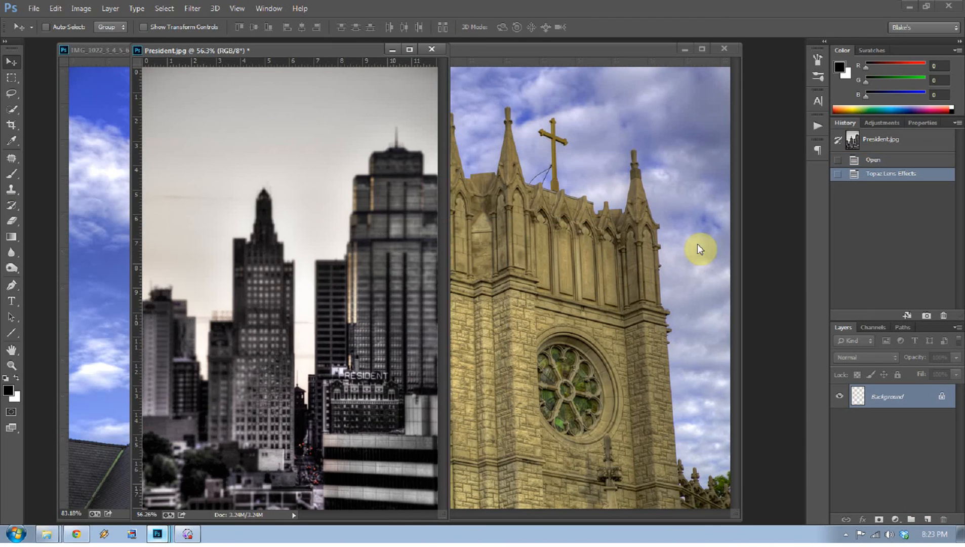
Step: Switch to the church tower photo and open Topaz Lens Effects on it with the Camera - Pinhole effect
left_click(472, 48)
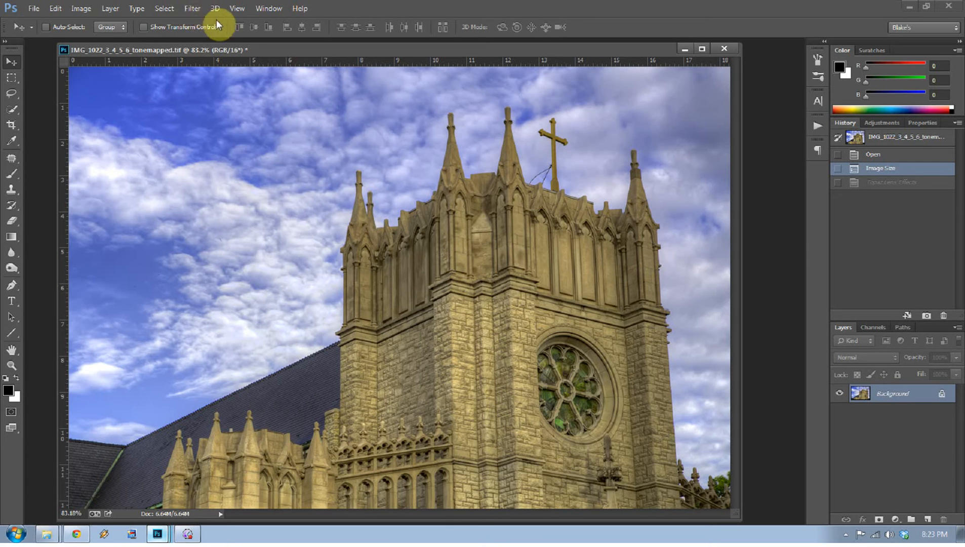
left_click(196, 9)
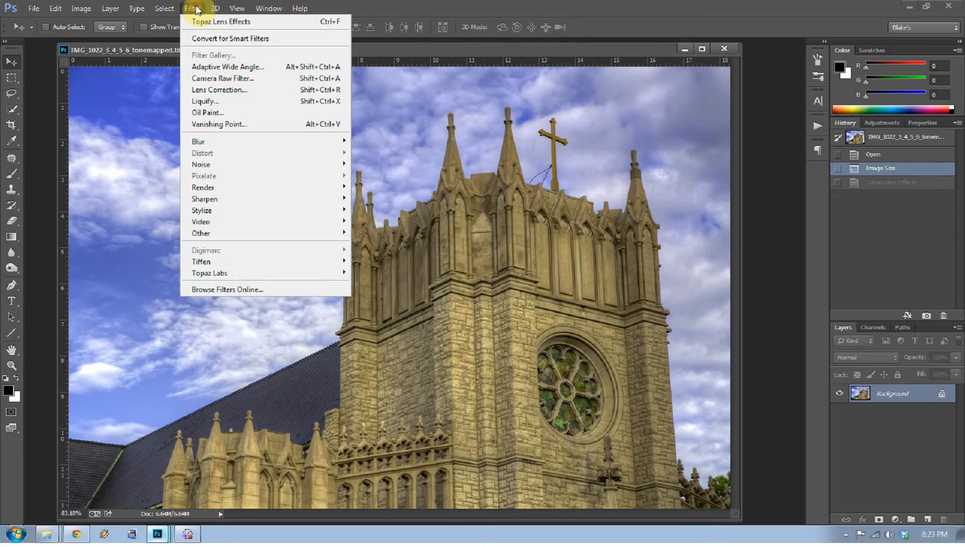
mouse_move(250, 272)
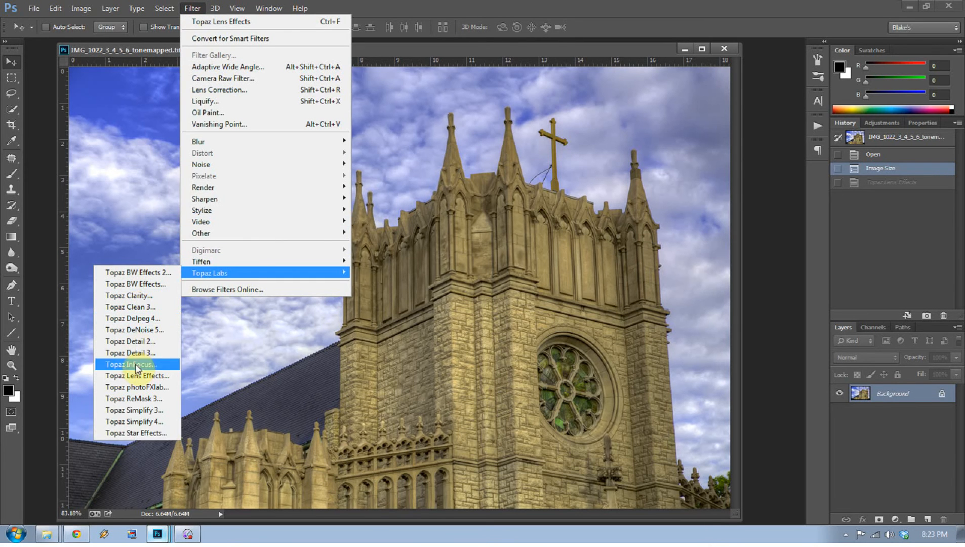
left_click(136, 386)
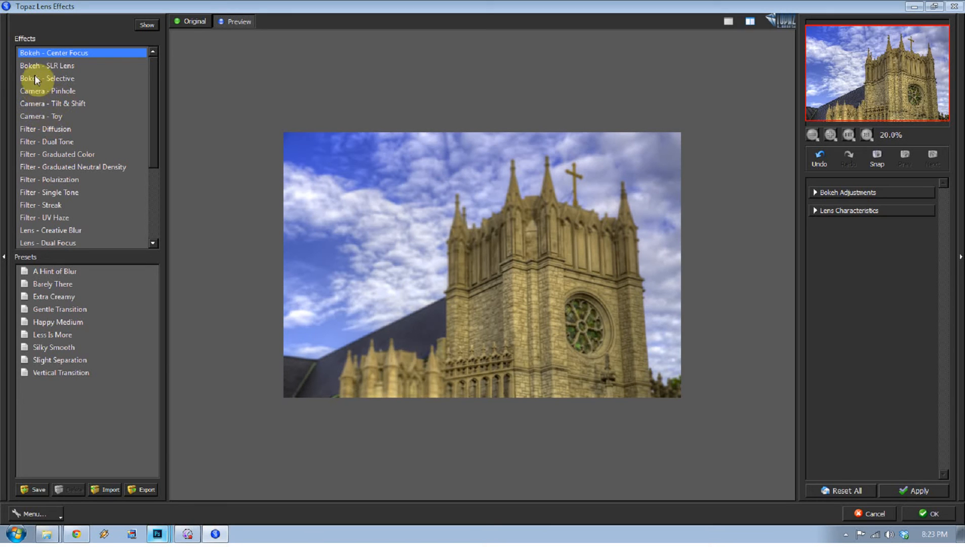
left_click(60, 92)
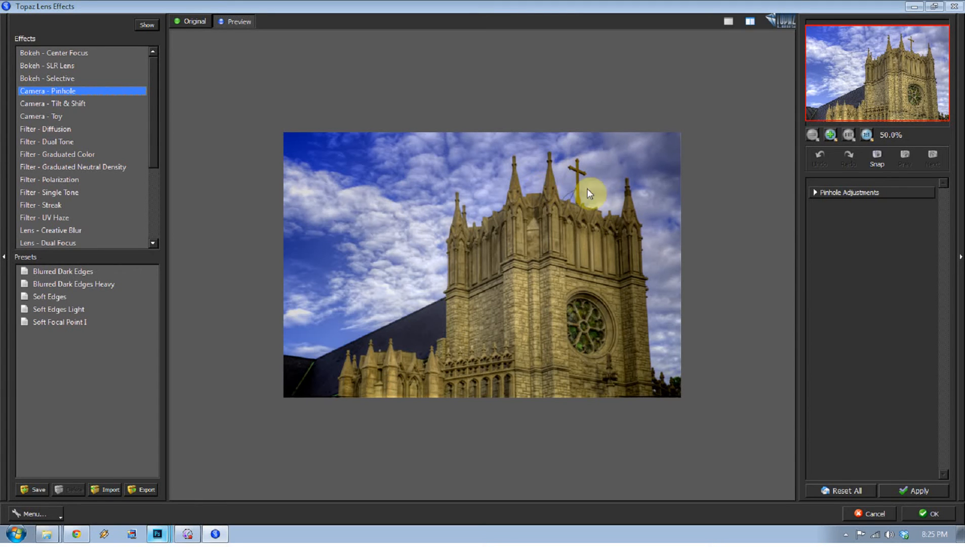
Step: In the pinhole adjustments, set Transition to 0.00, Effect Height to 0.64 and Strength to -0.29
left_click(827, 191)
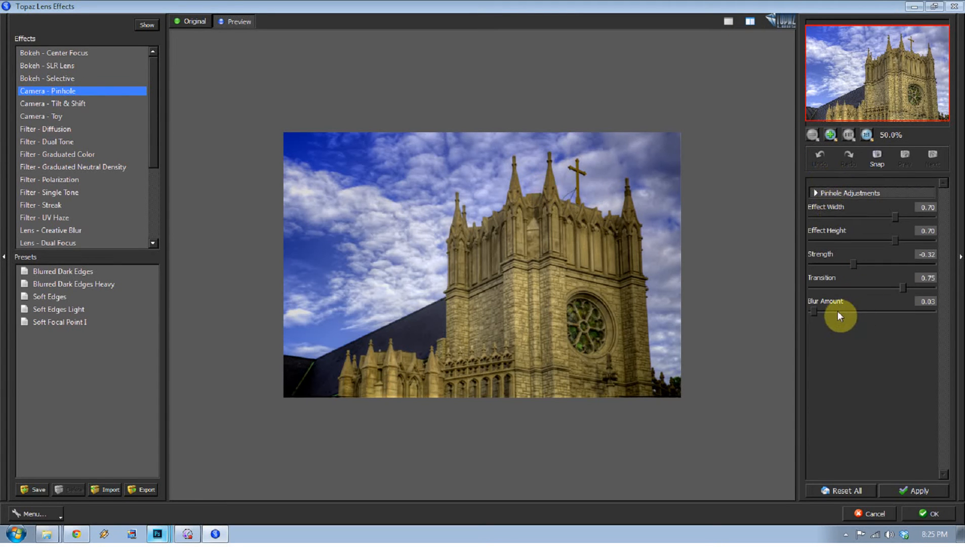
left_click_drag(900, 289, 805, 288)
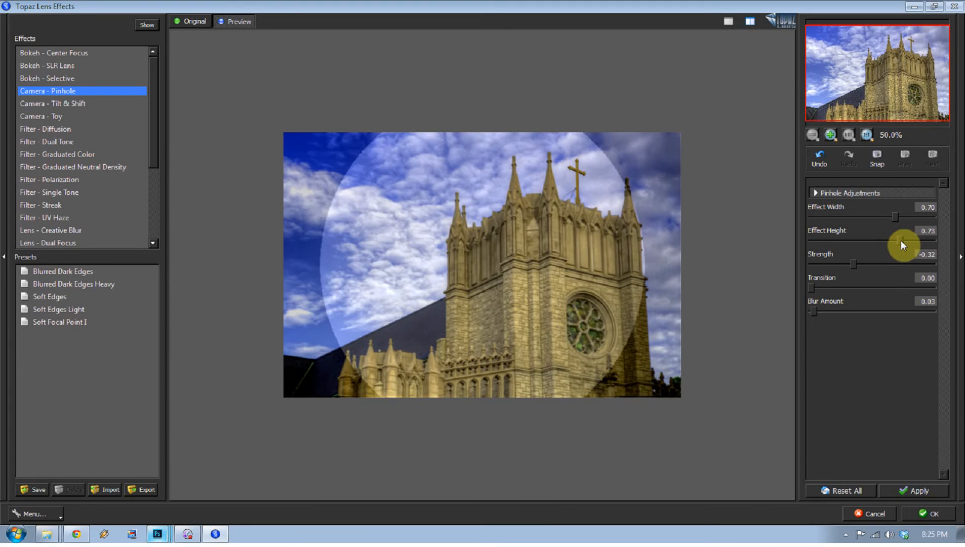
left_click_drag(901, 221, 892, 241)
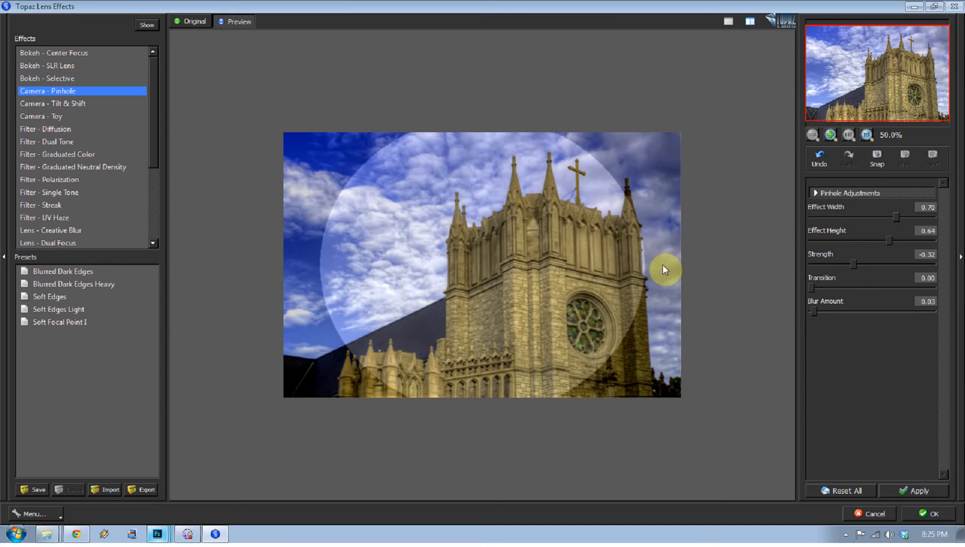
mouse_move(857, 262)
left_mouse_down()
mouse_move(846, 261)
mouse_move(857, 260)
left_mouse_up()
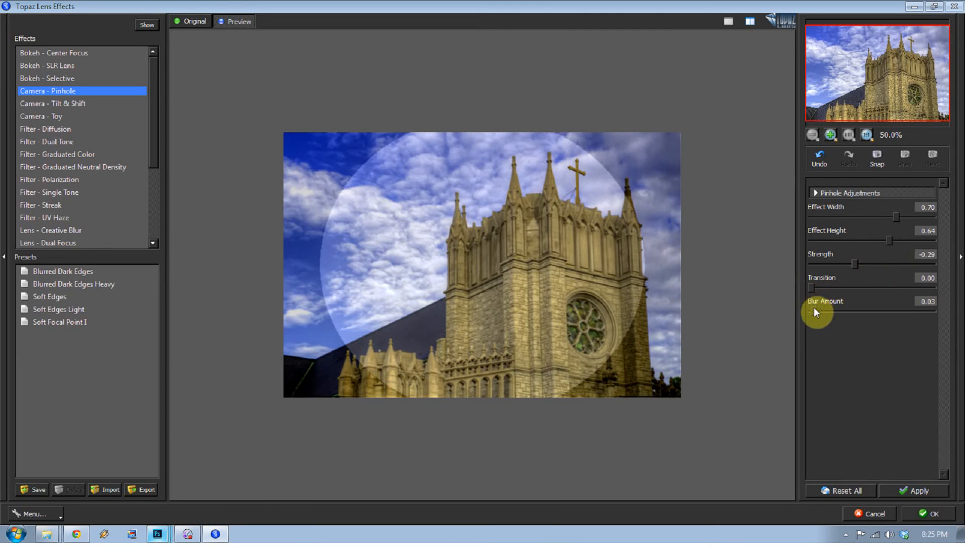
Step: Set the pinhole Transition to 0.25 and Blur Amount to 0.17, and apply the effect so more can be stacked on it
left_click(842, 287)
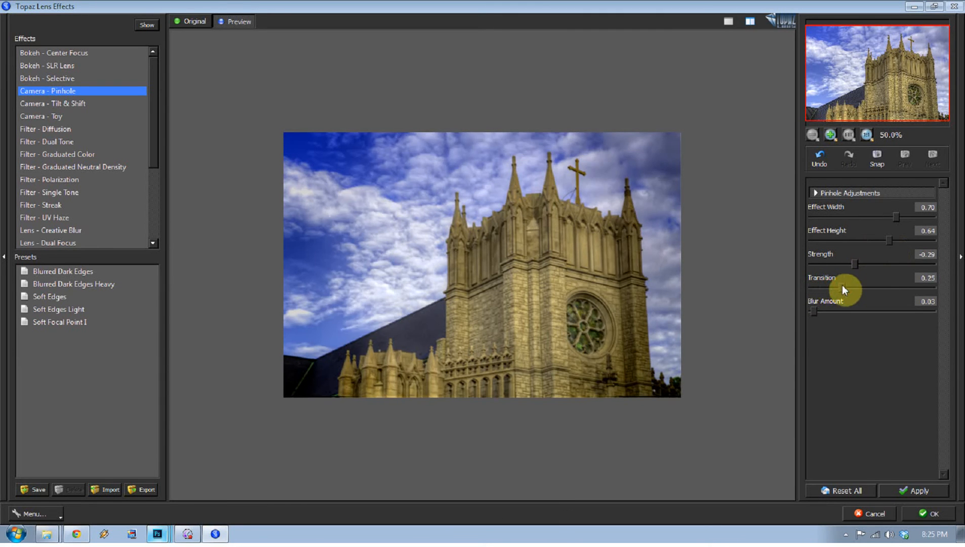
left_click_drag(814, 311, 832, 306)
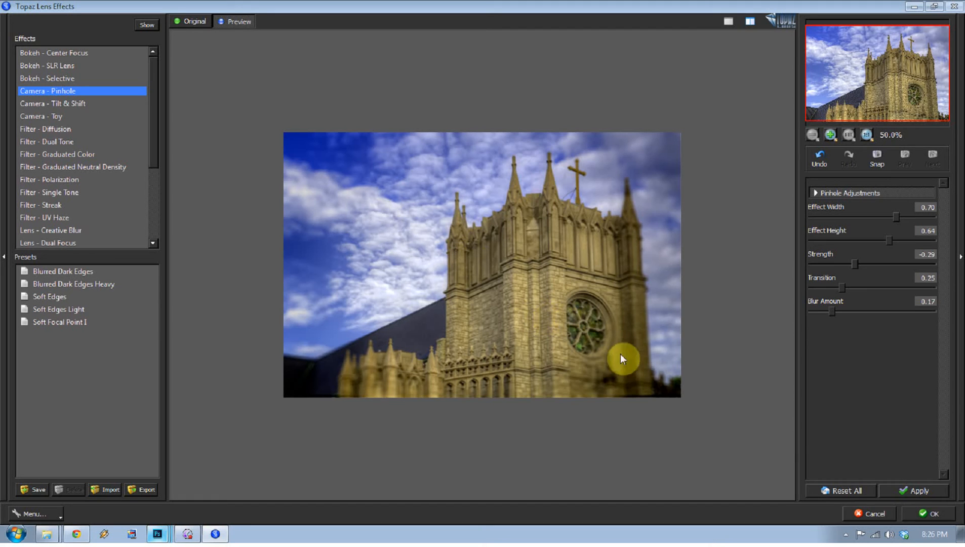
left_click(902, 486)
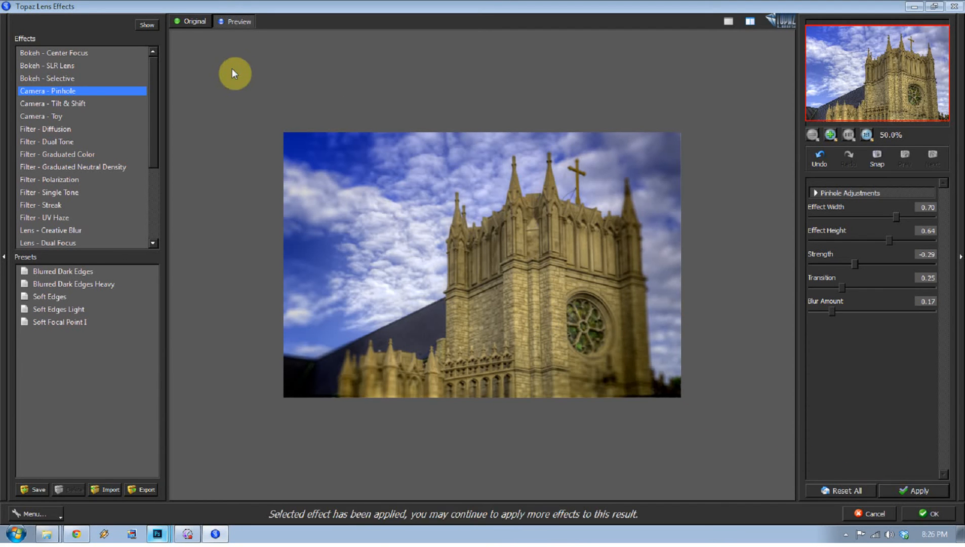
Step: Preview the Camera - Tilt & Shift effect on the church photo and switch to the Camera - Toy effect
left_click(77, 104)
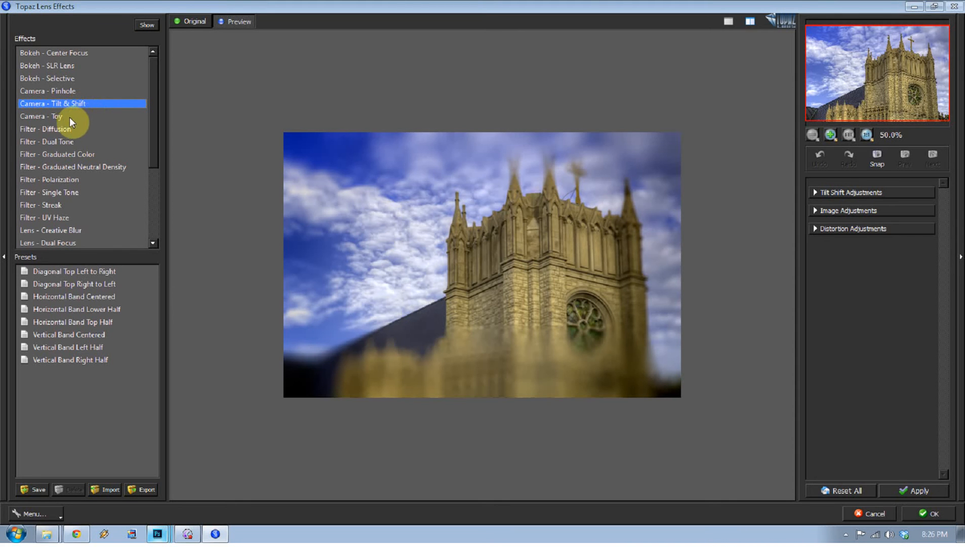
left_click(66, 116)
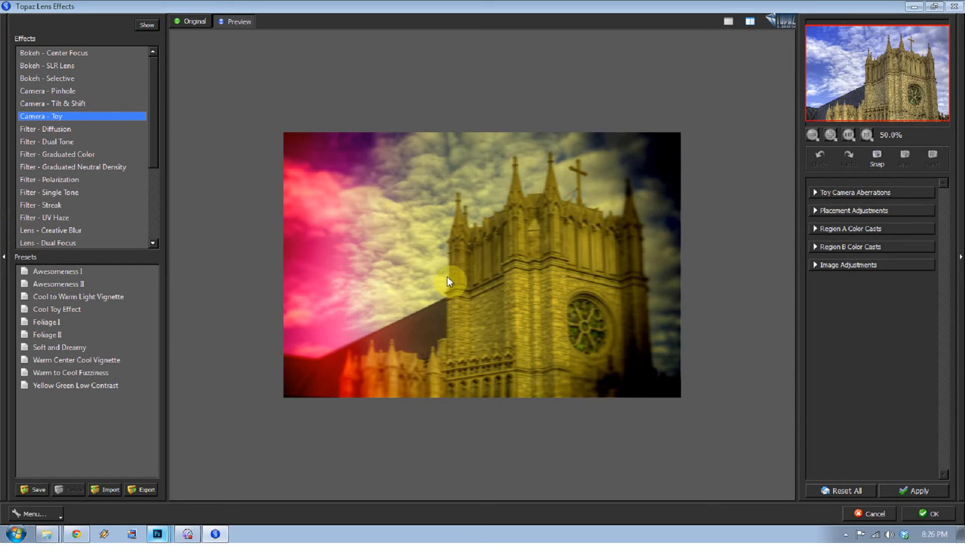
Step: Try out the Camera - Toy presets from Awesomeness I through Yellow Green Low Contrast and settle on Awesomeness I
left_click(96, 276)
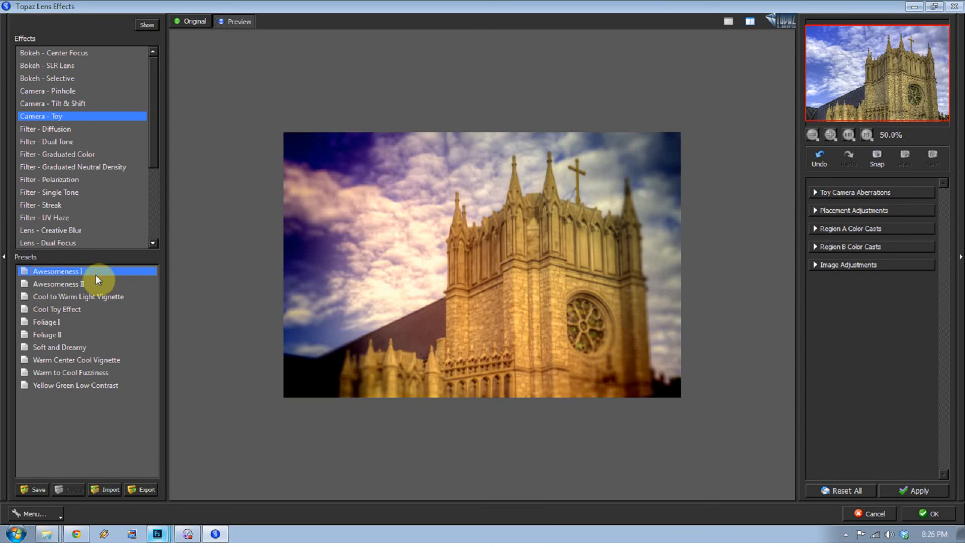
left_click(77, 284)
left_click(68, 299)
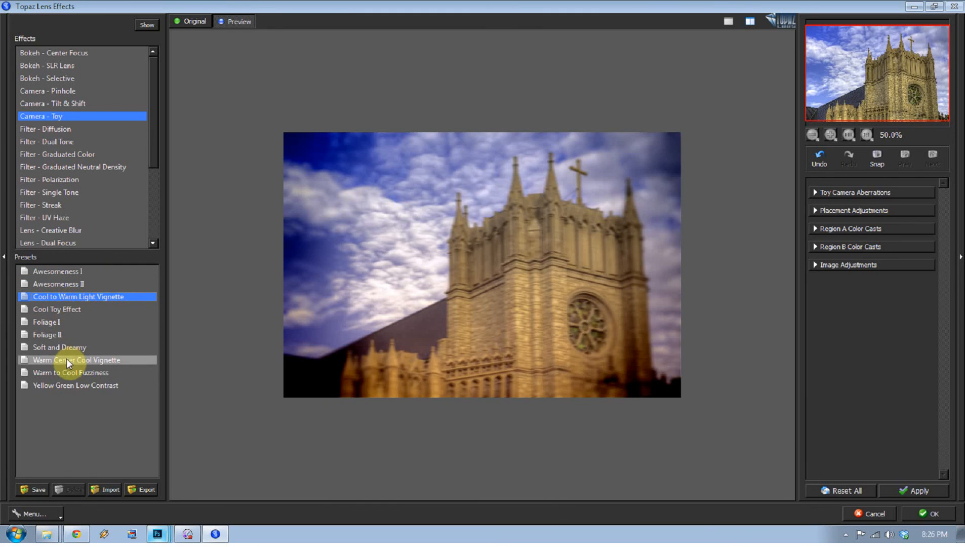
left_click(62, 385)
left_click(59, 373)
left_click(54, 359)
left_click(51, 346)
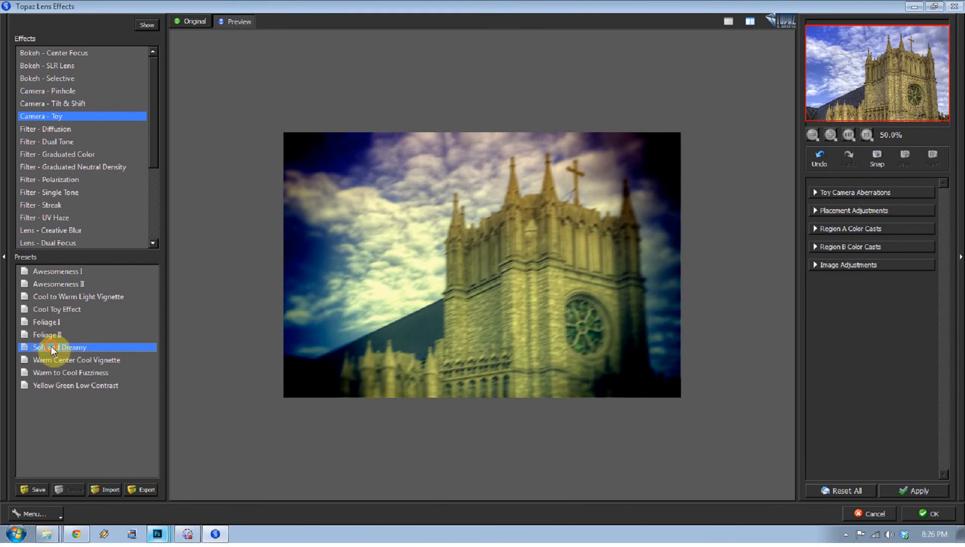
left_click(48, 334)
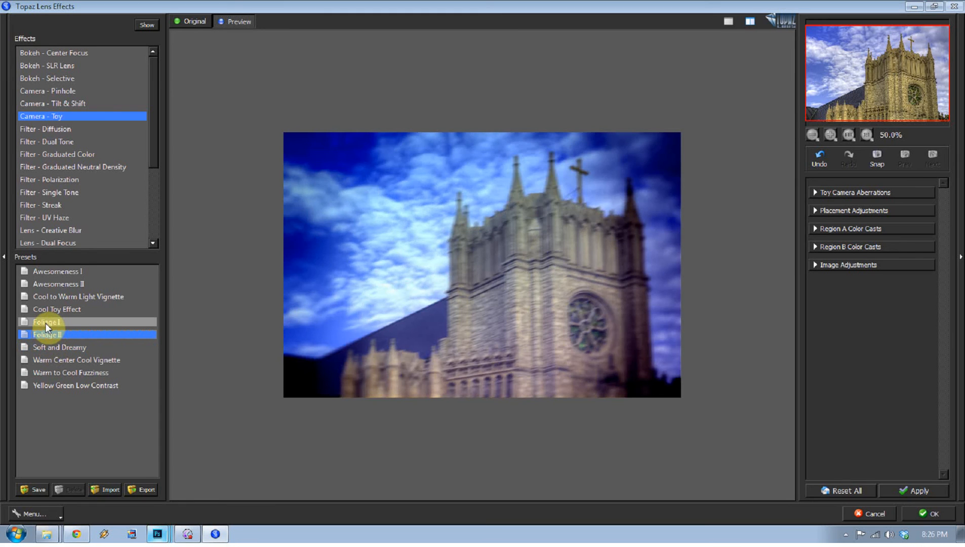
left_click(45, 322)
left_click(43, 309)
left_click(42, 296)
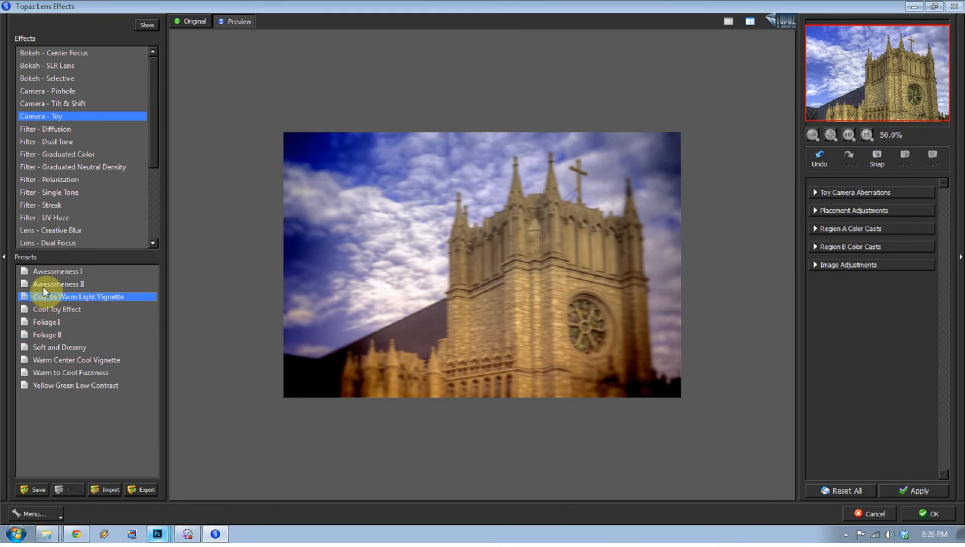
left_click(43, 283)
left_click(43, 272)
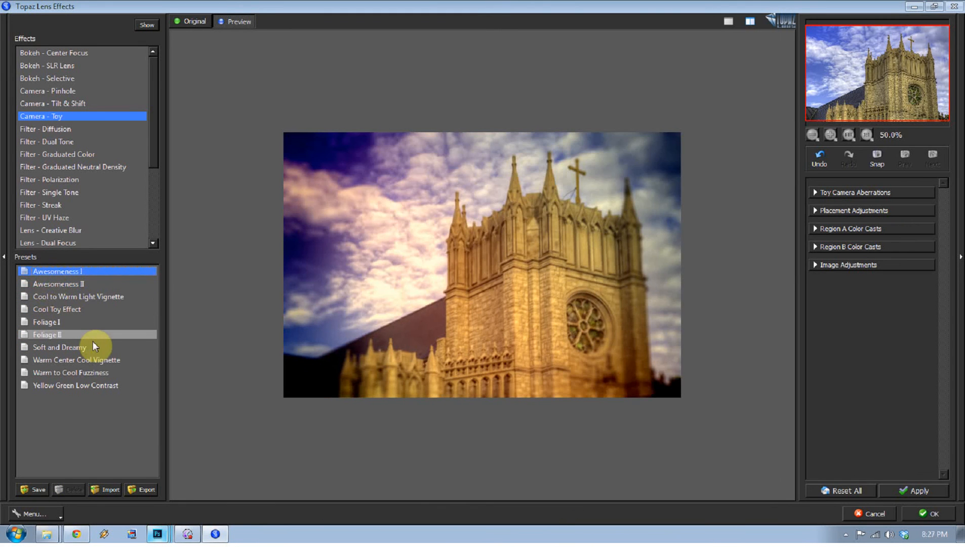
Step: In the Toy Camera Aberrations, set Camera Shake to 2.72, Camera Shake Angle to 128.3, Grain Amount to 0.18 and Vignette Strength to -0.12
left_click(875, 193)
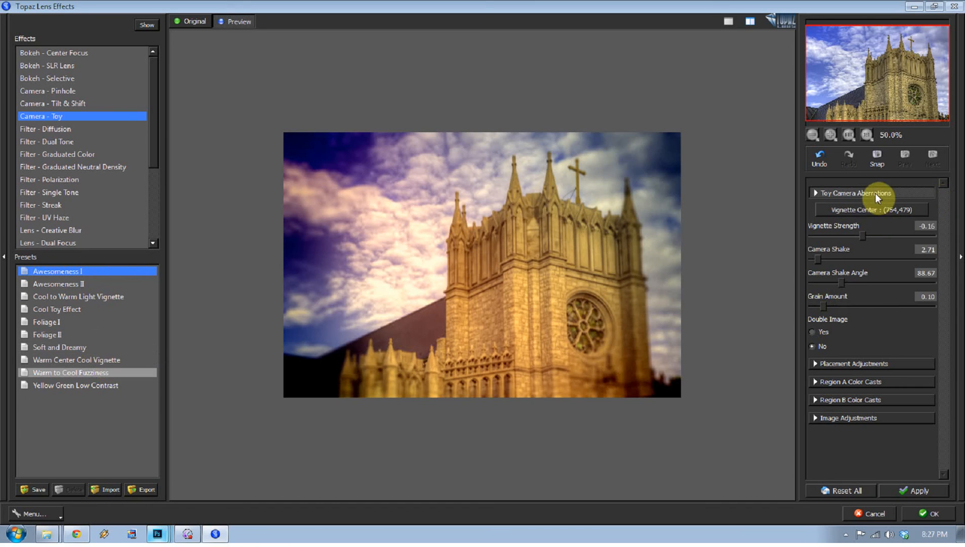
left_click_drag(818, 256, 828, 305)
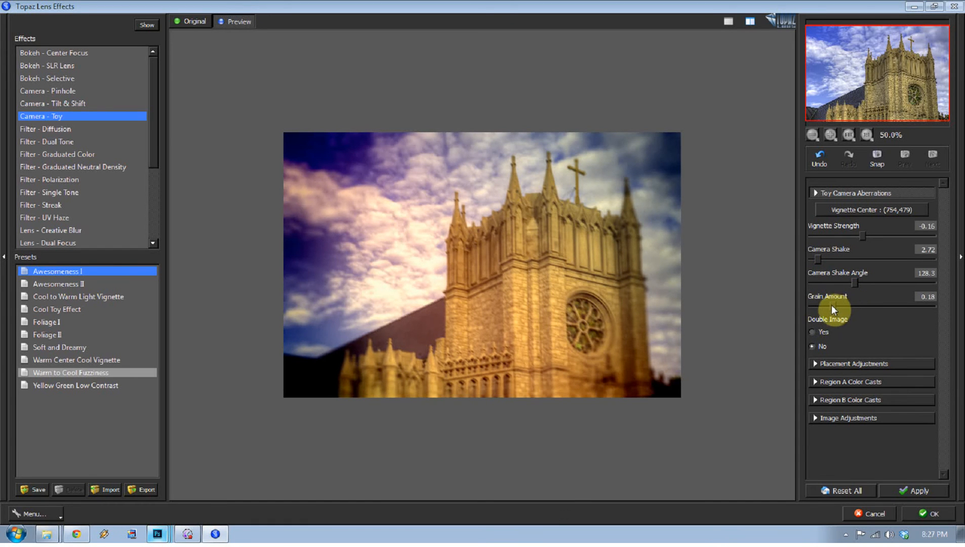
left_click_drag(862, 237, 920, 236)
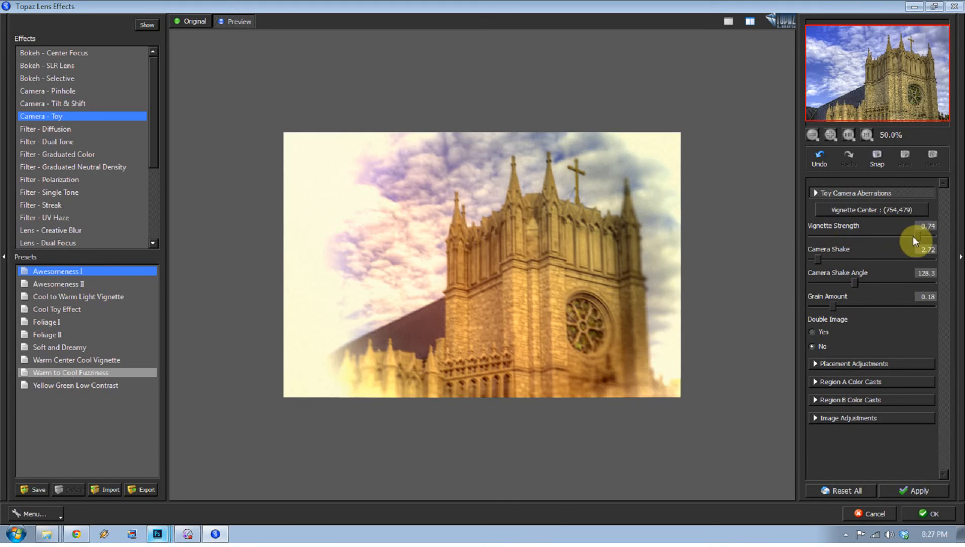
left_click_drag(848, 236, 862, 236)
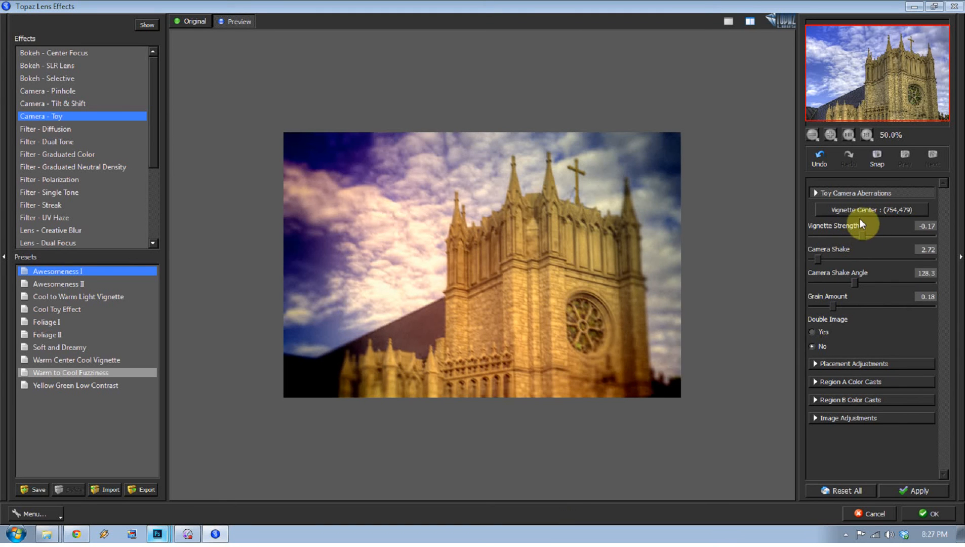
mouse_move(857, 235)
left_mouse_down()
mouse_move(823, 230)
mouse_move(865, 234)
left_mouse_up()
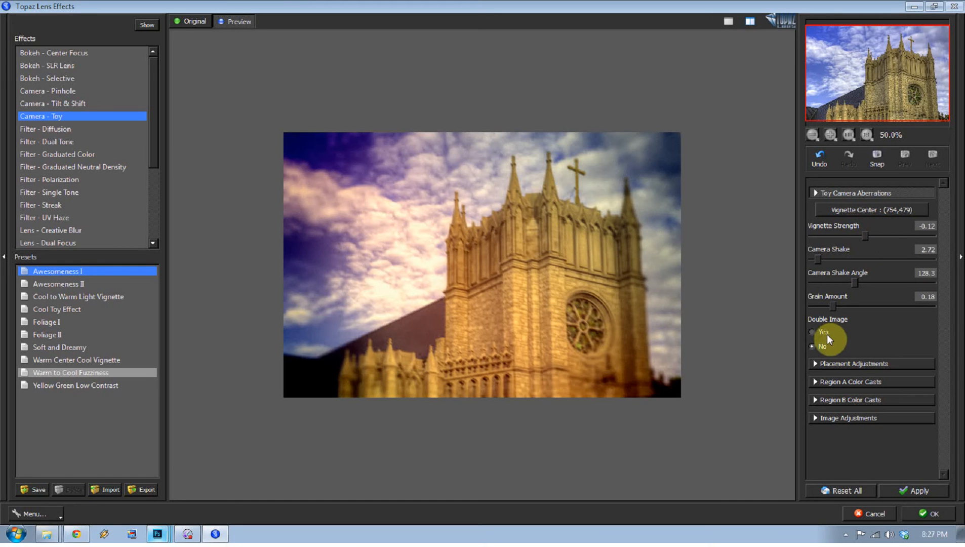
left_click(835, 196)
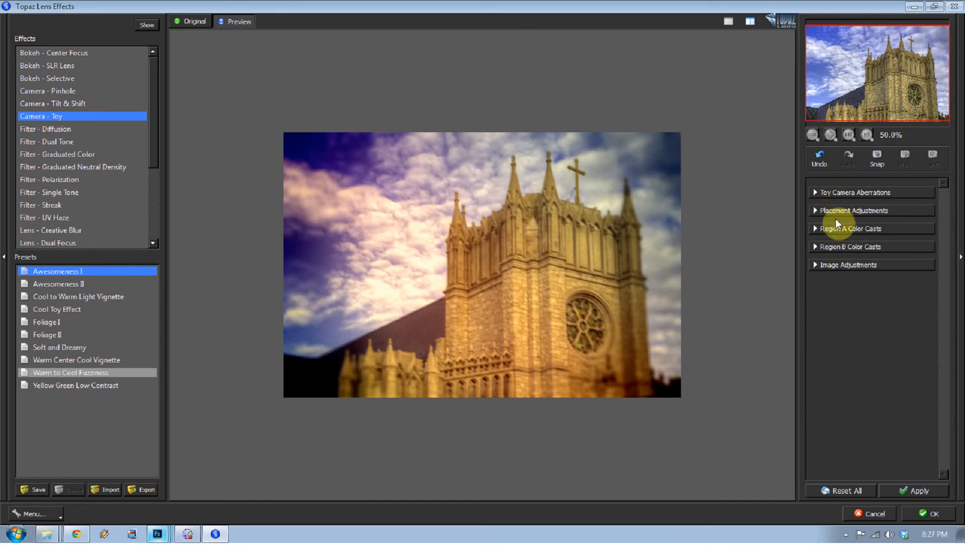
Step: In the toy effect's Placement Adjustments, set Region Size to 0.35, Transition to 0.26 and Angle to 57.03
left_click(840, 211)
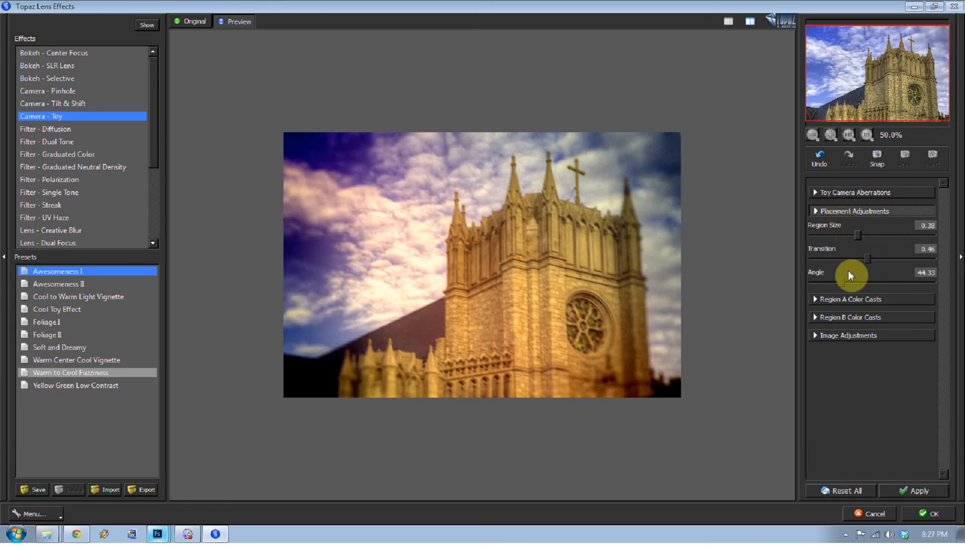
left_click_drag(842, 282, 843, 259)
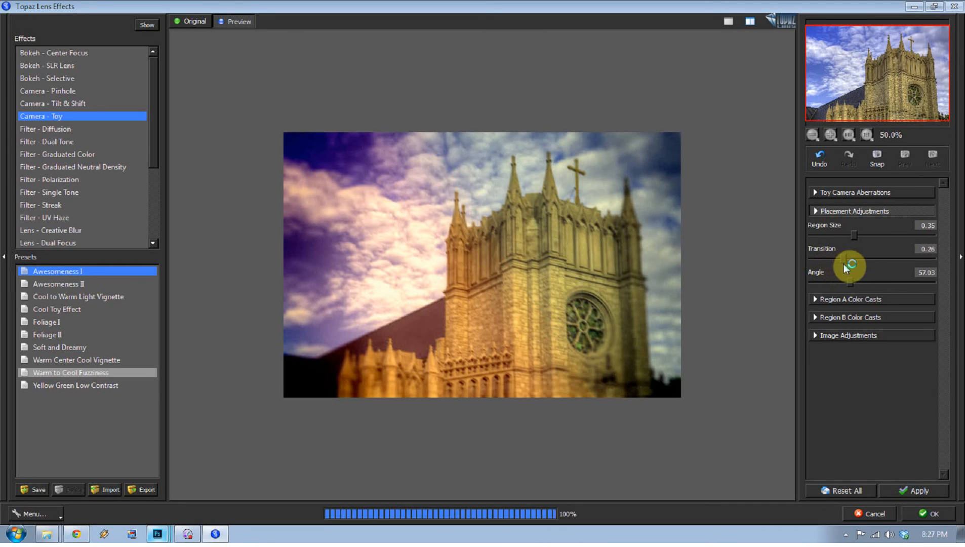
left_click(840, 215)
Step: Reduce the placement Transition to 0.00 and set Region A's Red Cast to 0.19, keeping its Cyan Cast at 0.00
left_click(838, 229)
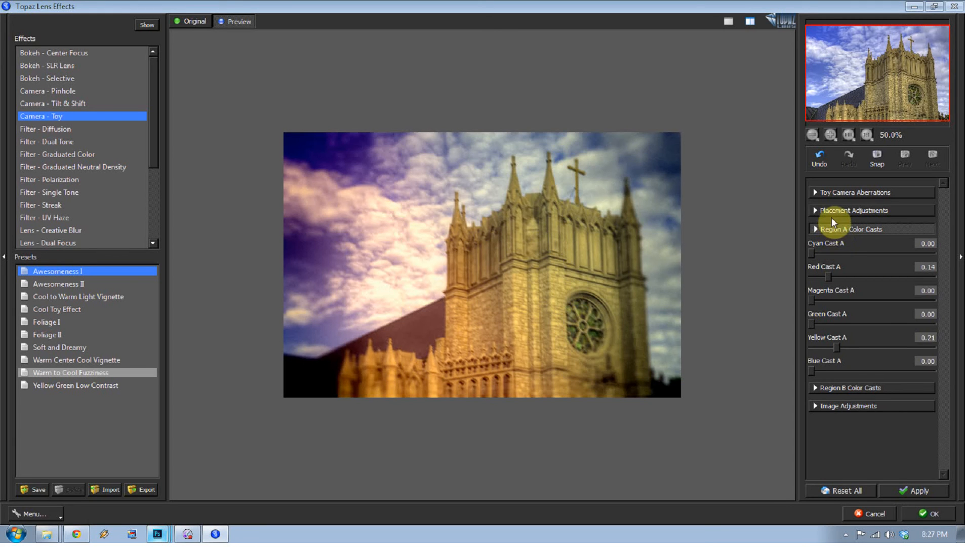
left_click(831, 217)
mouse_move(844, 259)
left_mouse_down()
mouse_move(811, 253)
mouse_move(853, 272)
left_mouse_up()
left_click(821, 212)
left_click(825, 229)
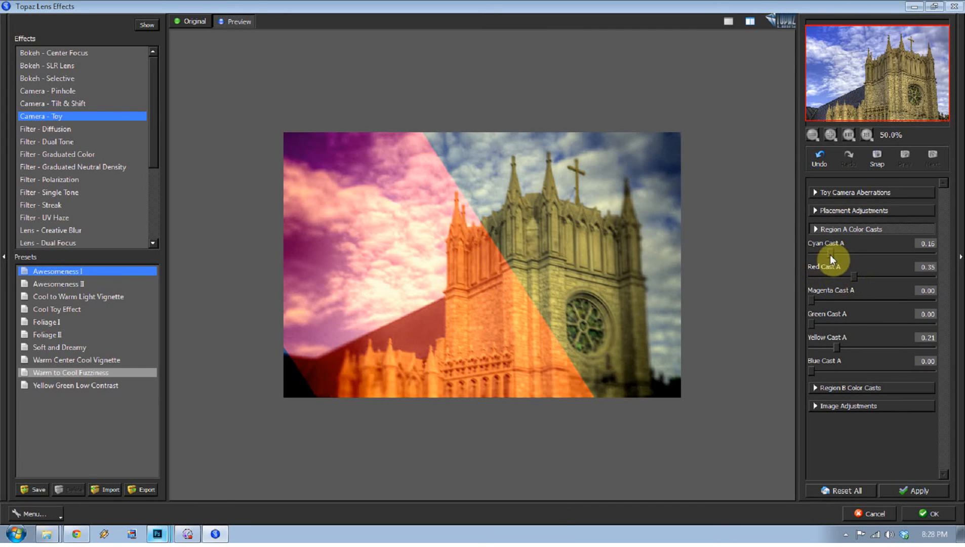
left_click_drag(825, 255, 835, 277)
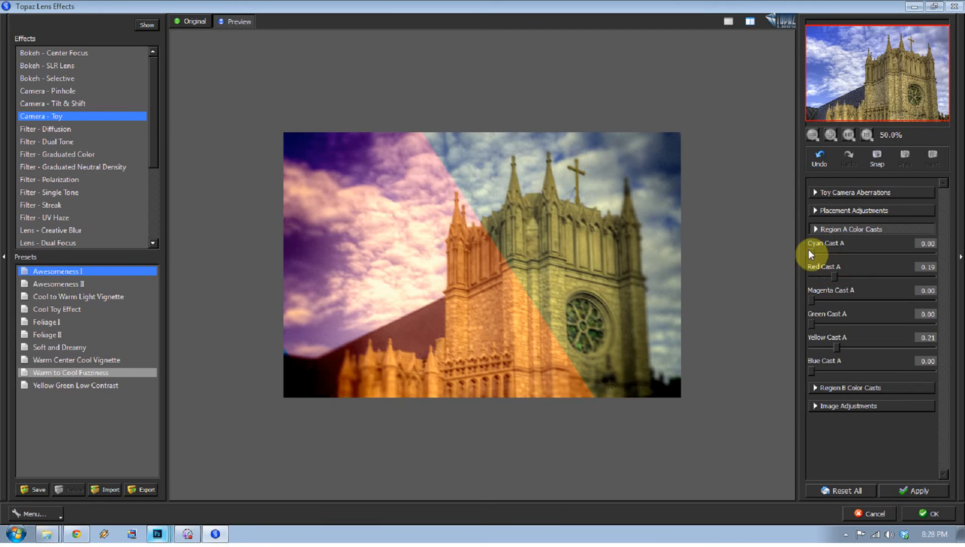
Step: Set the placement Transition to 0.32, apply the toy effect and commit the result to the church photo in Photoshop
left_click(834, 211)
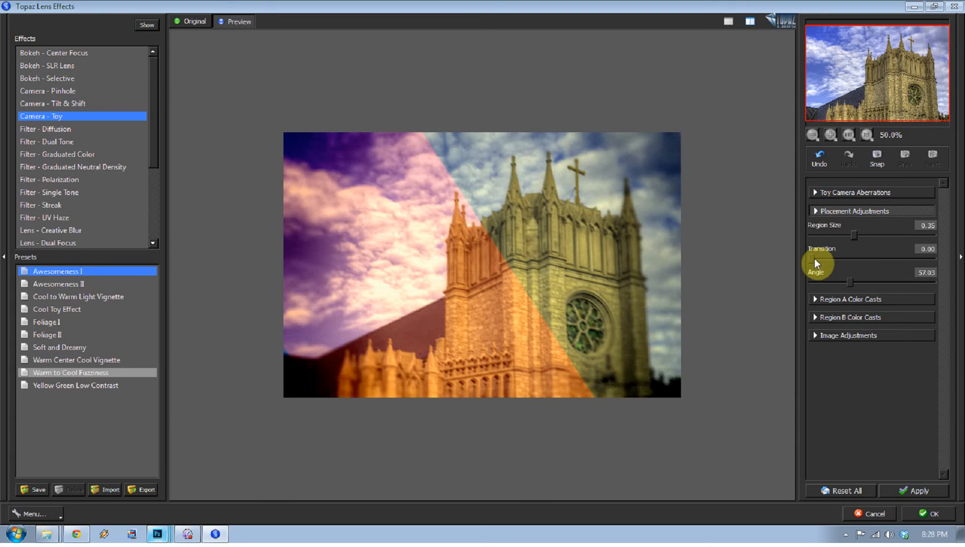
left_click_drag(812, 260, 838, 258)
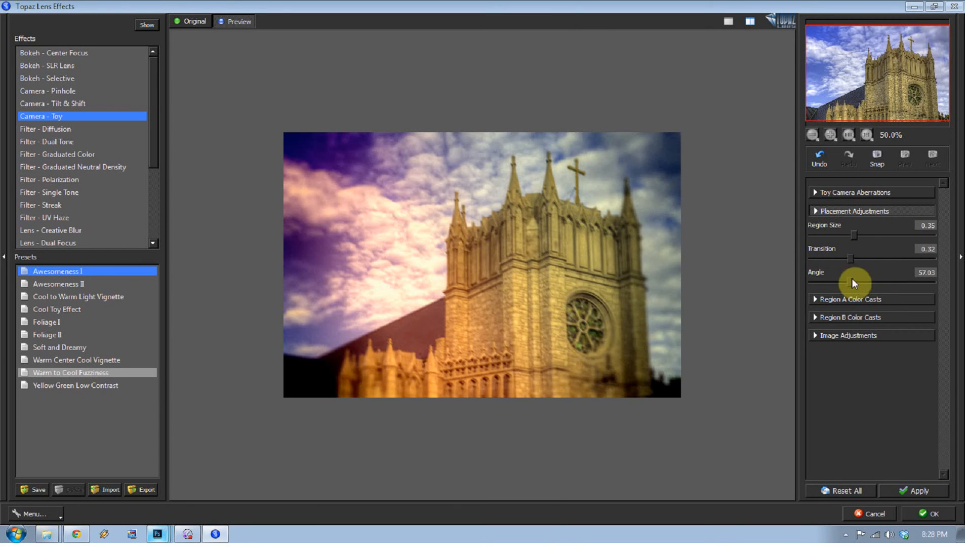
left_click(840, 213)
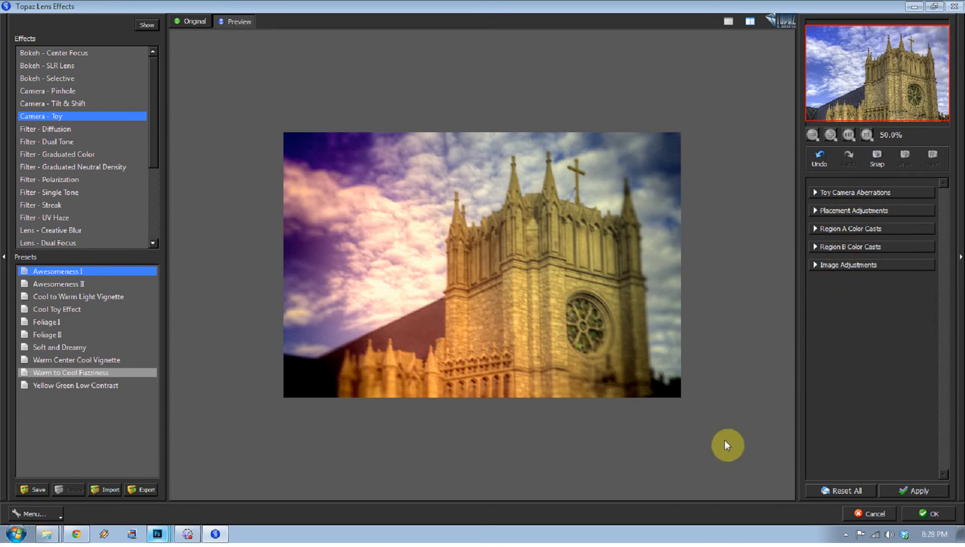
left_click(916, 489)
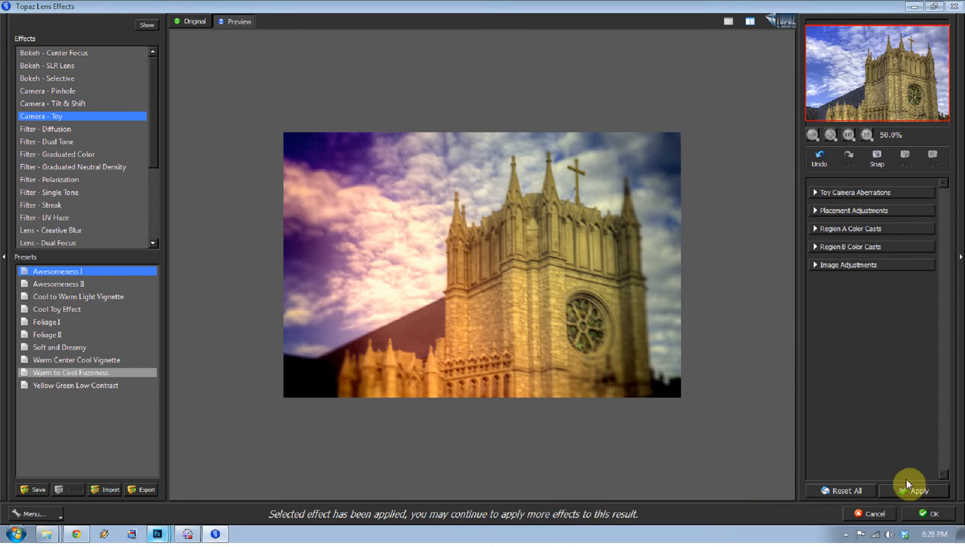
left_click(915, 513)
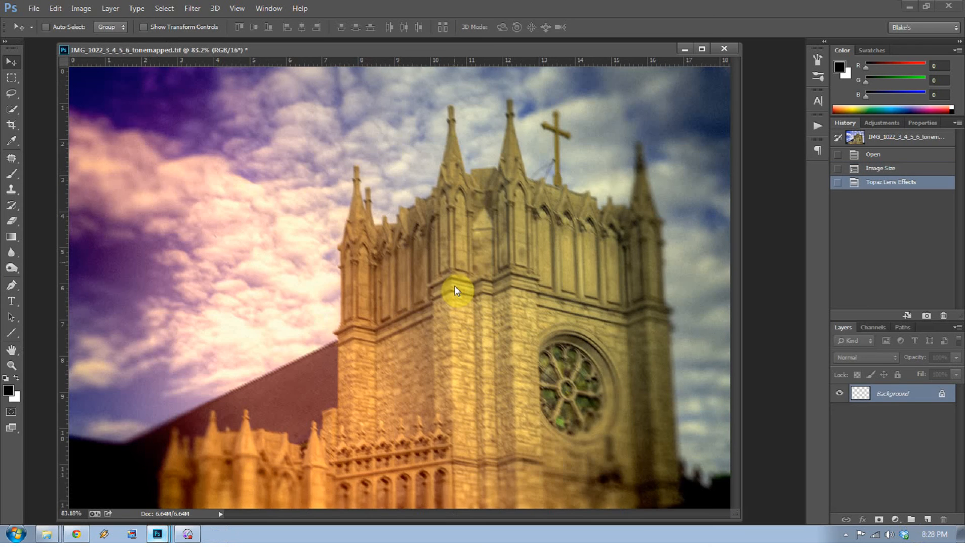
Step: Minimize the church and skyline documents and launch the Topaz Lens Effects filter on 2.jpg
left_click(686, 49)
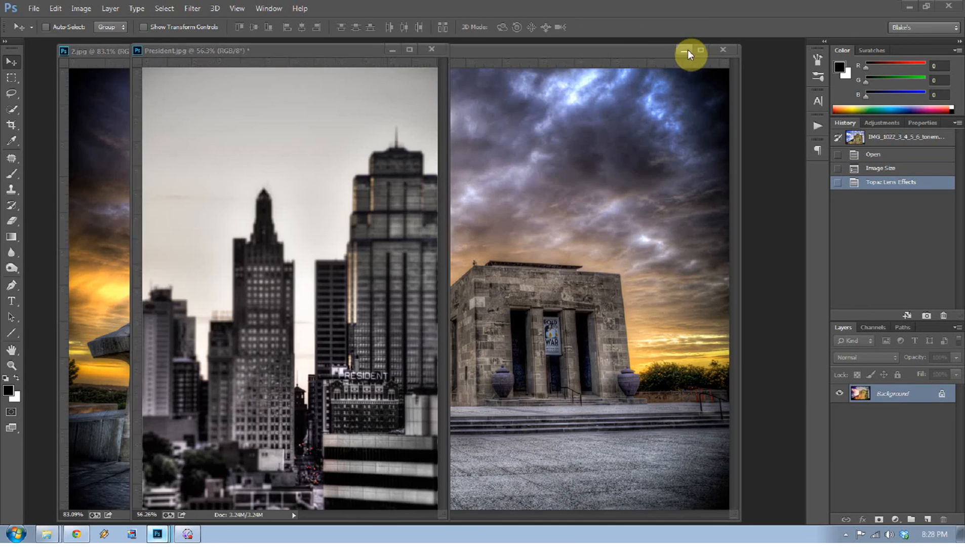
left_click(390, 48)
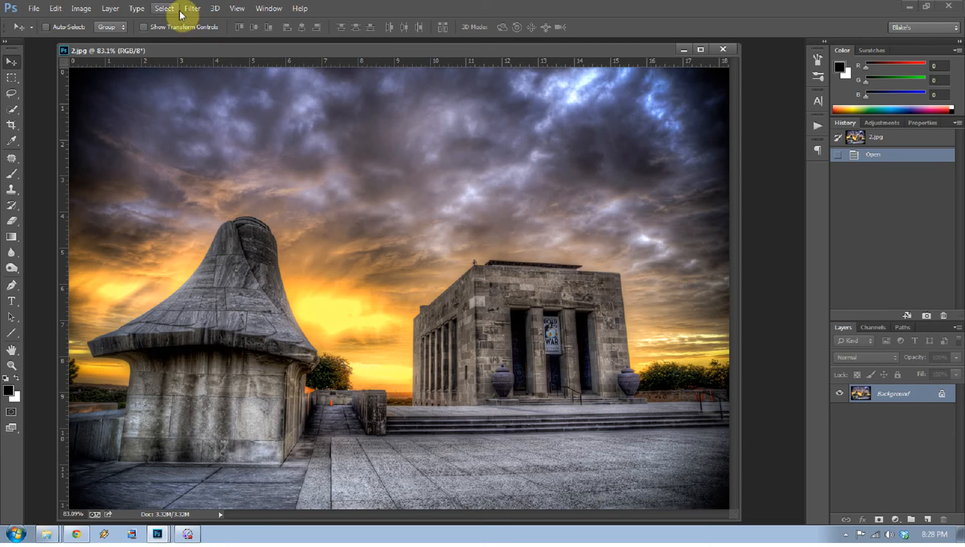
left_click(196, 9)
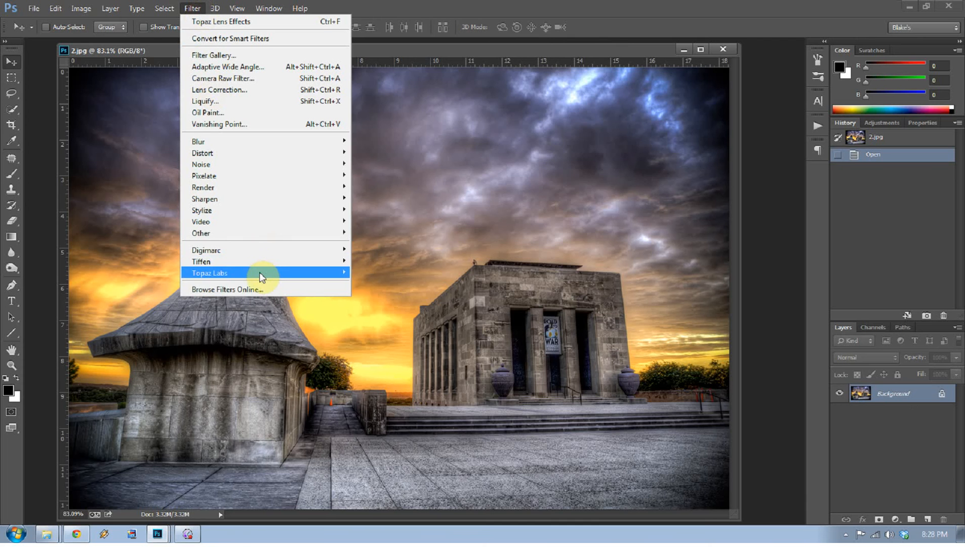
mouse_move(259, 275)
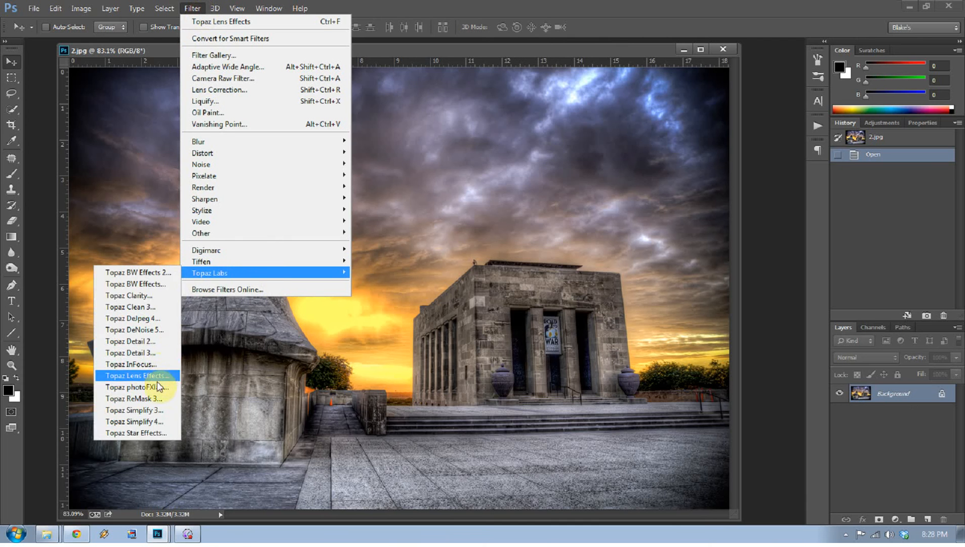
left_click(157, 377)
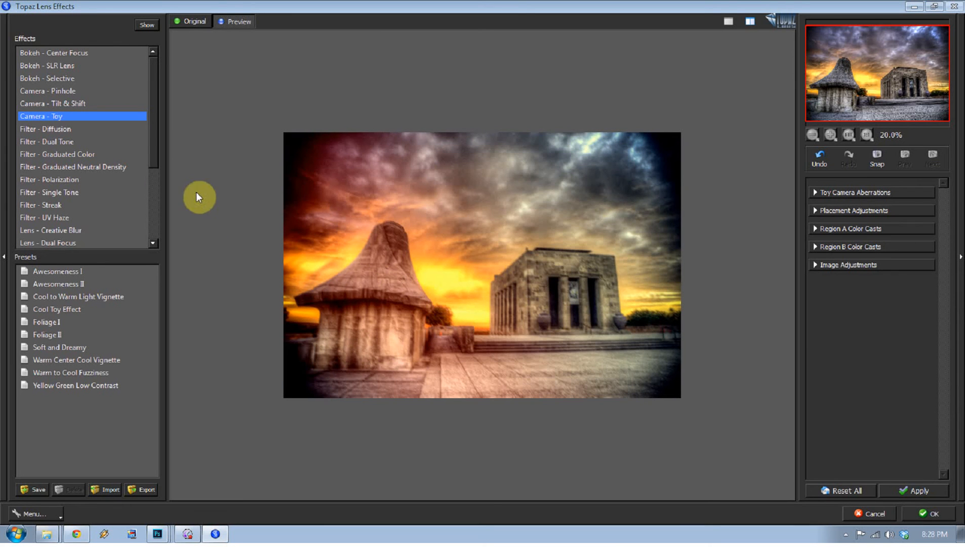
Step: Switch to the Filter - Graduated Neutral Density effect, try the Top Quarter 1 Stop preset and choose Top Quarter 2 Stops
left_click(79, 167)
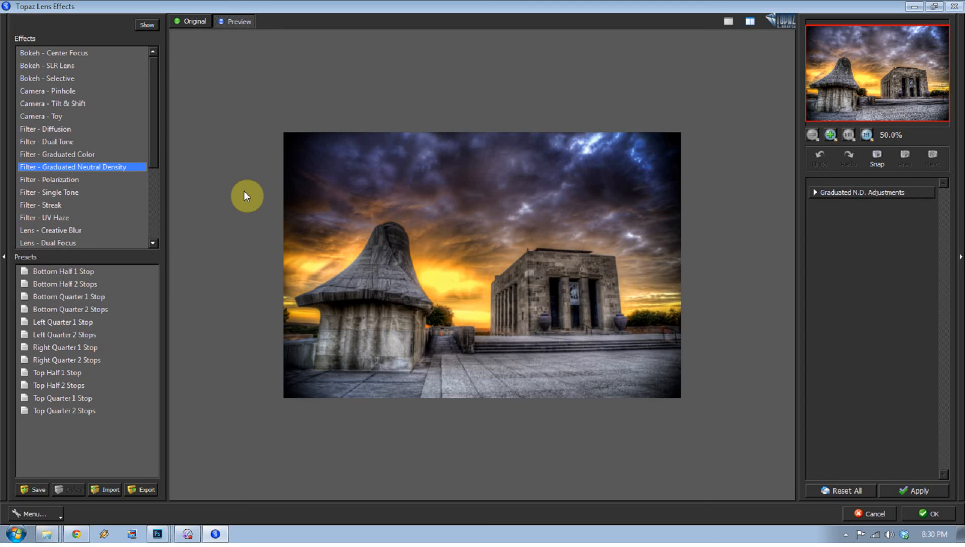
left_click(57, 166)
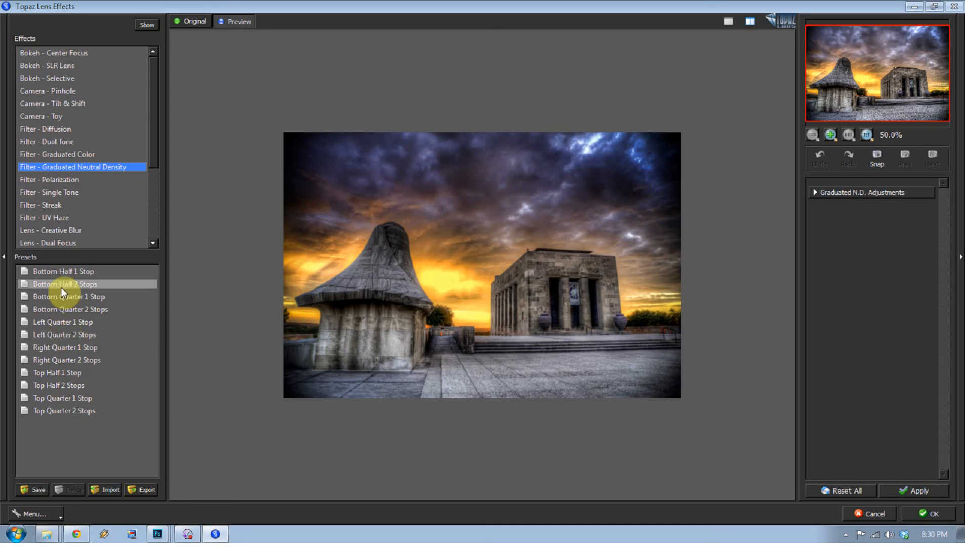
left_click(58, 397)
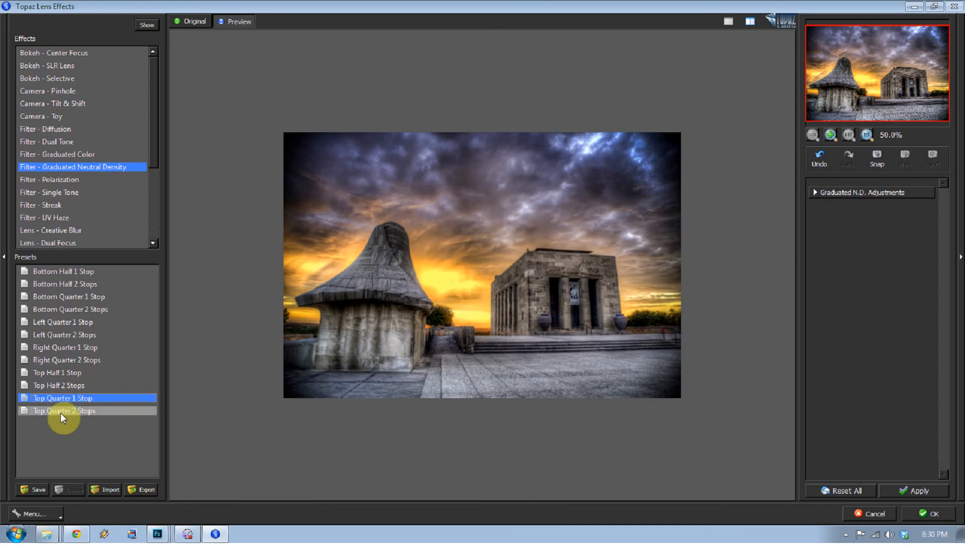
left_click(60, 412)
Step: In the Graduated N.D. Adjustments, set Transition to 0.00 and place the effect position near the image centre at (677,275)
left_click(861, 195)
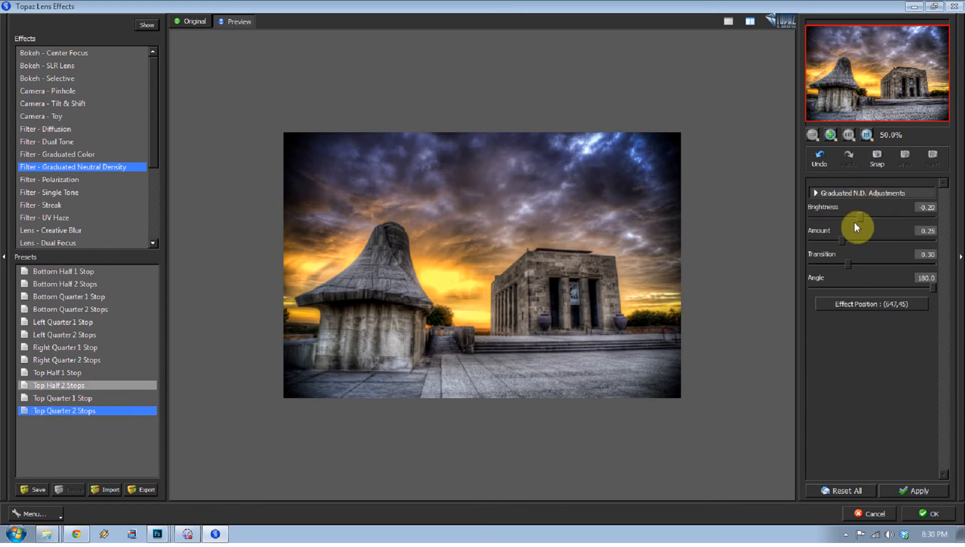
left_click_drag(846, 261, 781, 265)
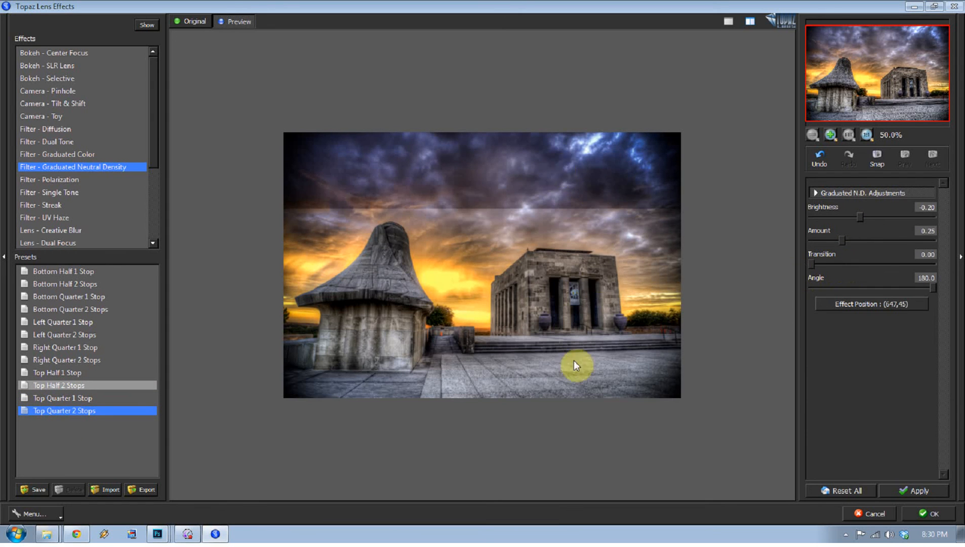
left_click(895, 306)
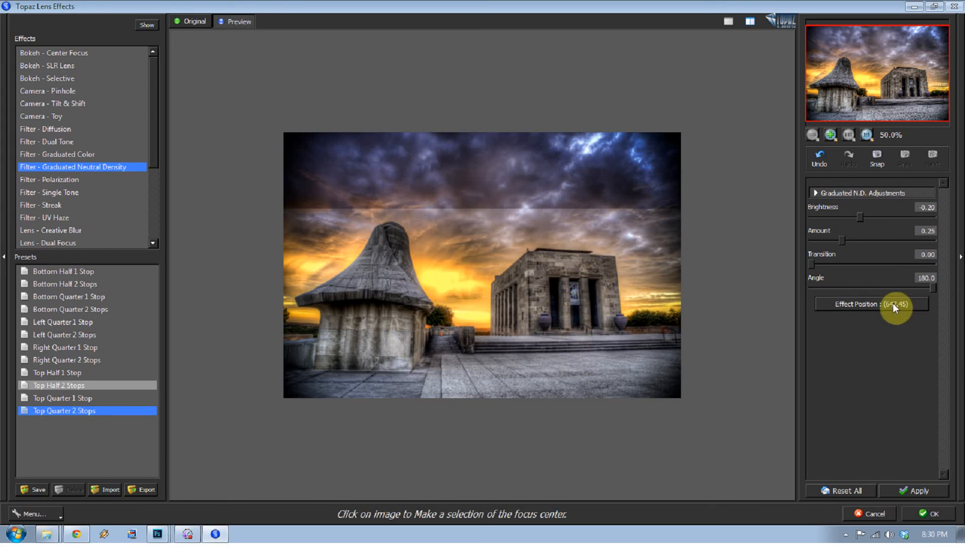
left_click(484, 255)
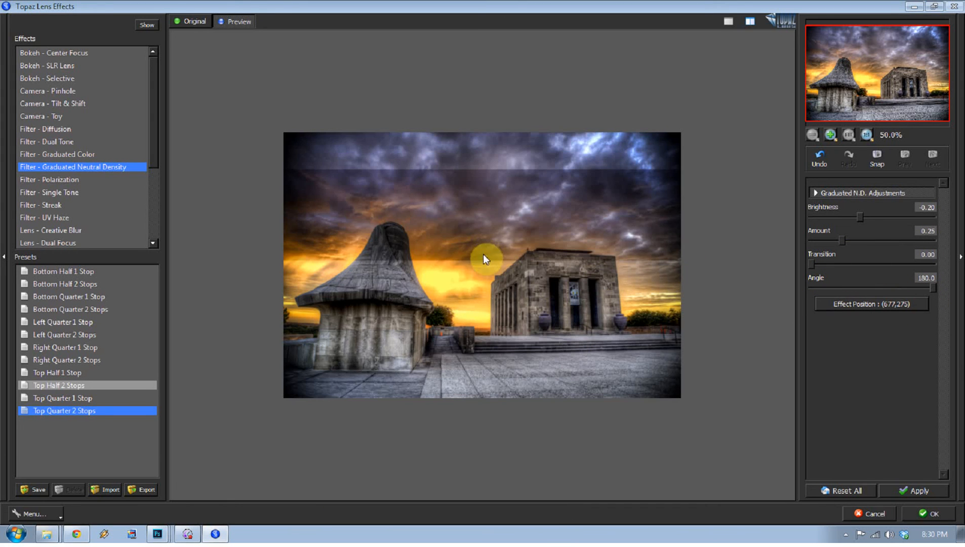
left_click(480, 262)
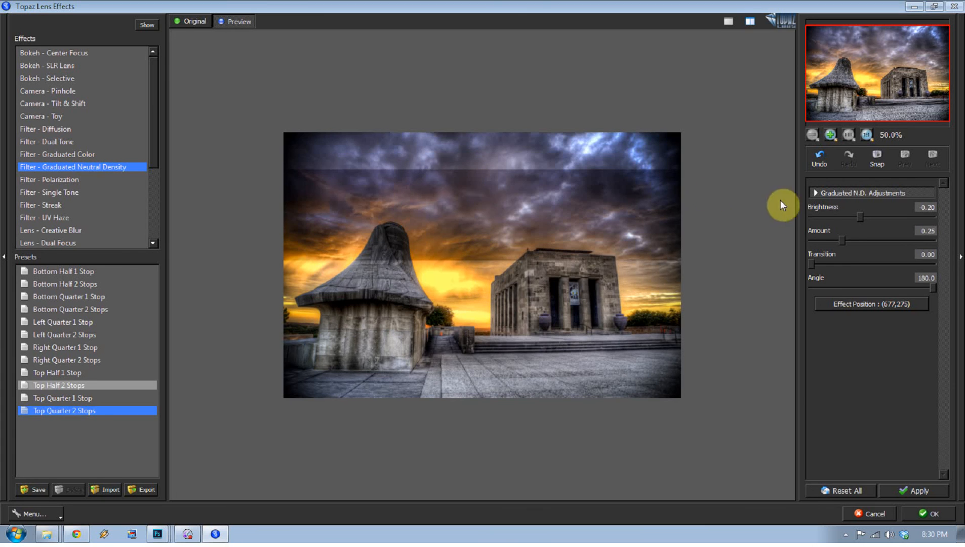
Step: Set the graduated neutral density Amount to 0.54 and Transition to 0.36, and compare the preview with the original photo
left_click_drag(839, 242, 877, 237)
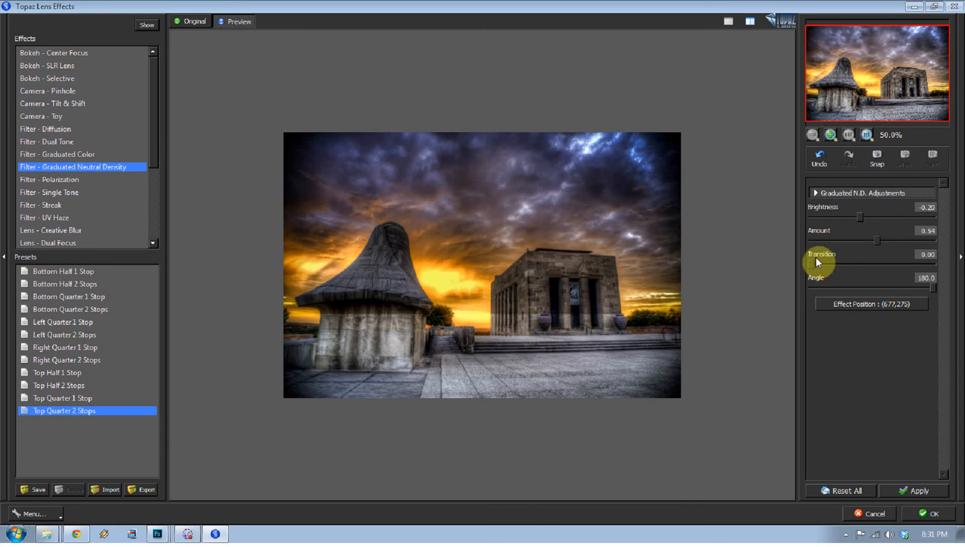
left_click_drag(813, 263, 842, 264)
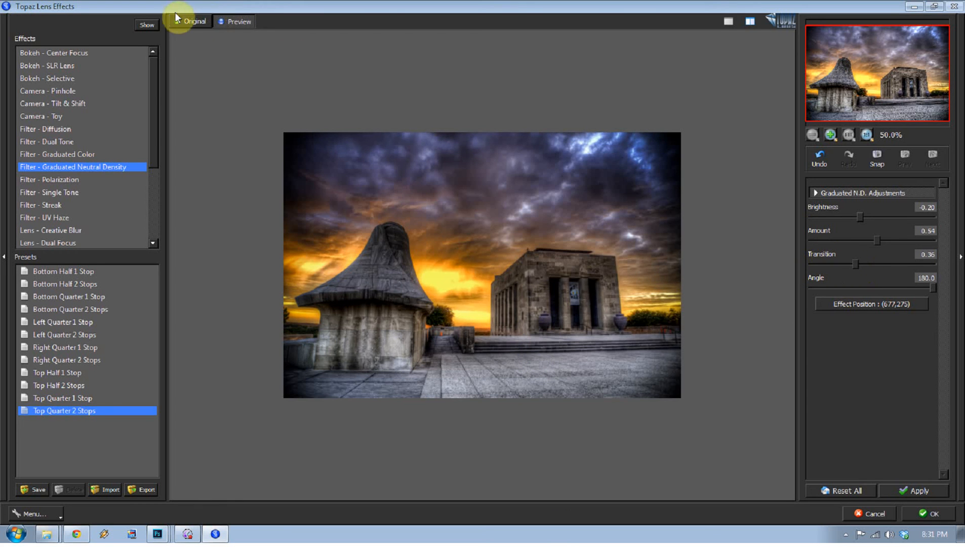
left_click(179, 24)
left_click(227, 25)
left_click(202, 21)
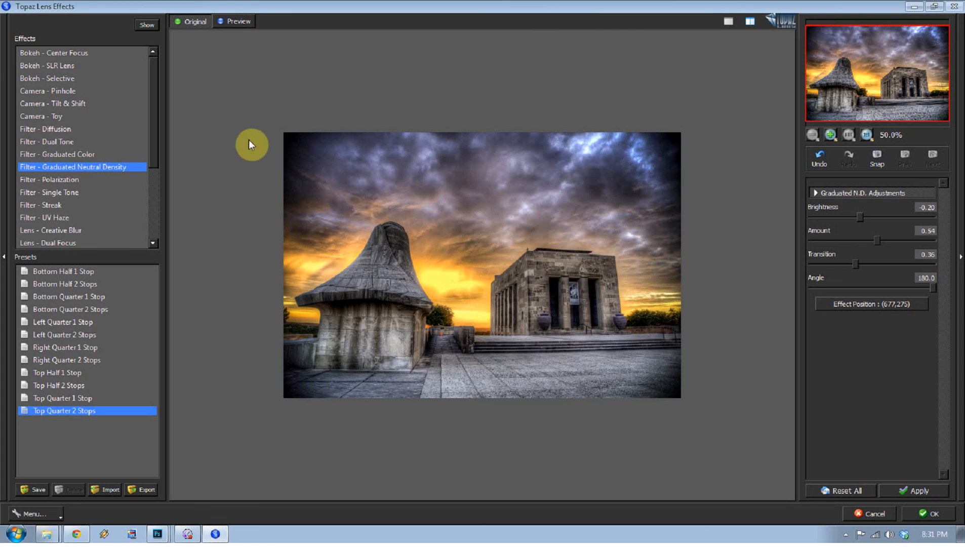
left_click(234, 21)
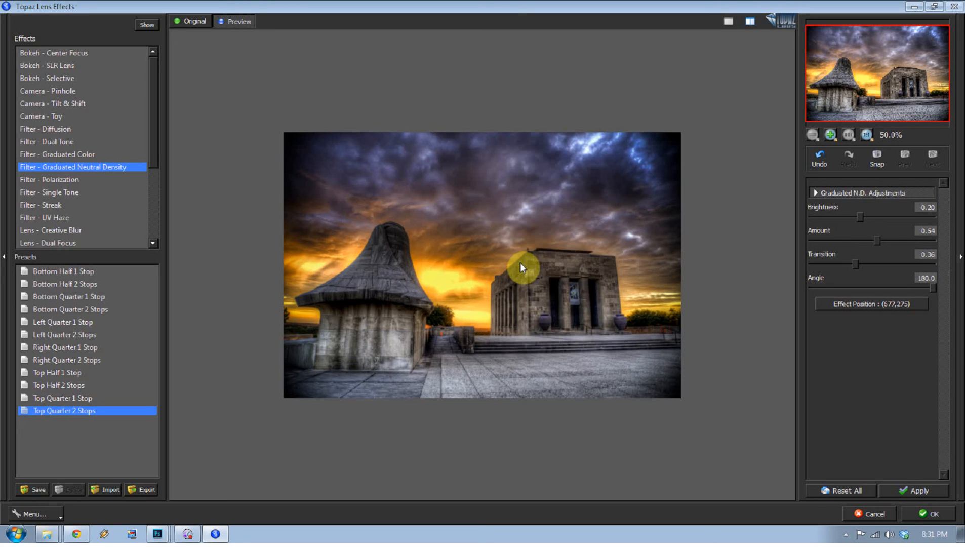
Step: Apply the graduated neutral density effect and switch to the Filter - Dual Tone effect
left_click(919, 490)
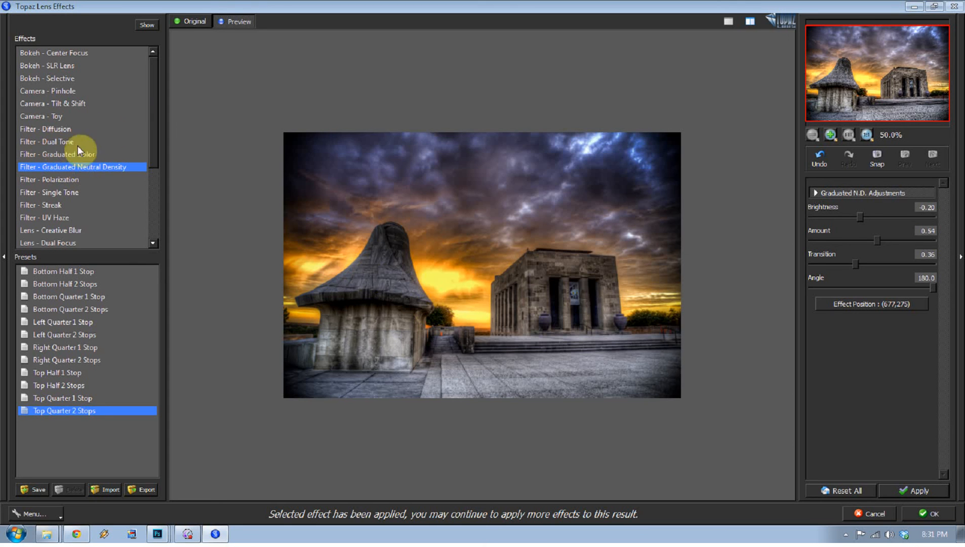
left_click(56, 141)
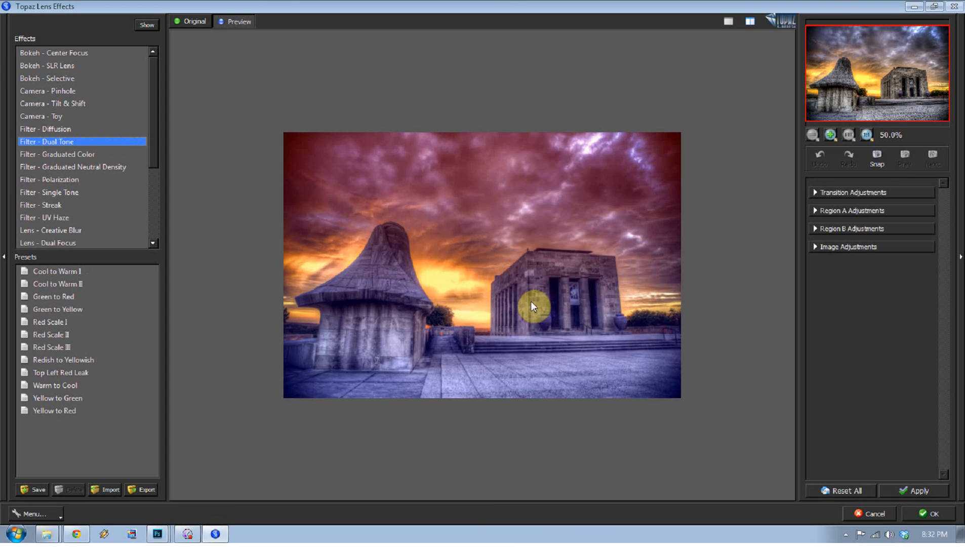
Step: Try the Red Scale II, Red Scale III and Red Scale I presets, return to Red Scale III and compare it with the original photo
left_click(81, 332)
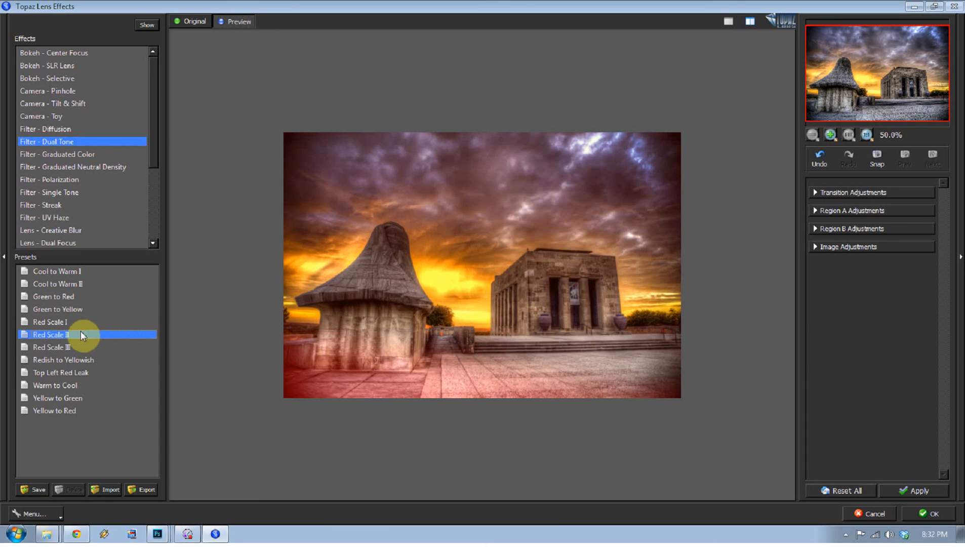
left_click(76, 350)
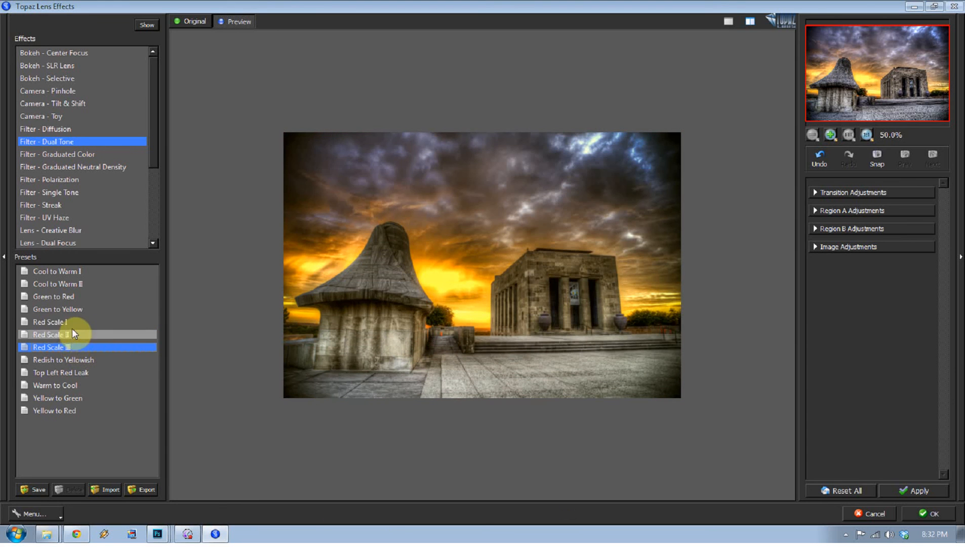
left_click(71, 321)
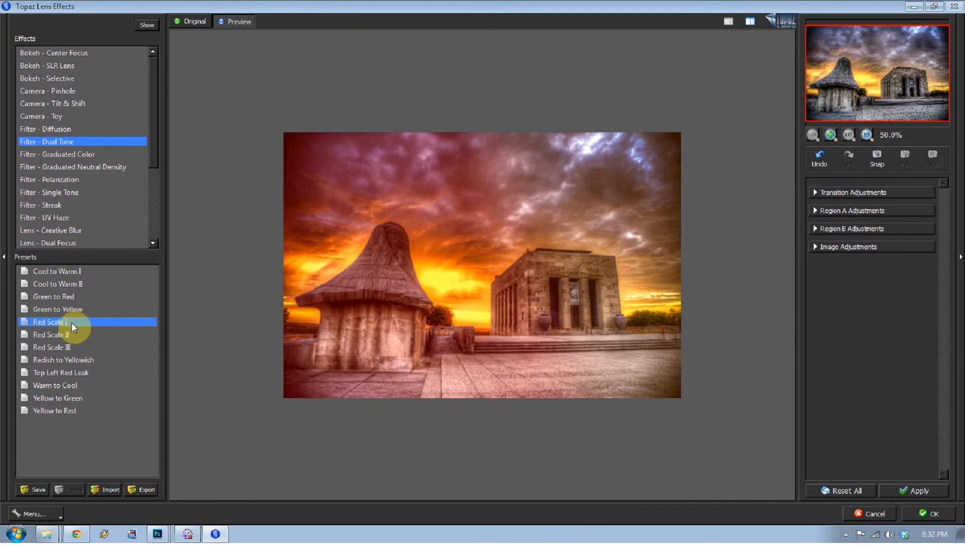
left_click(62, 347)
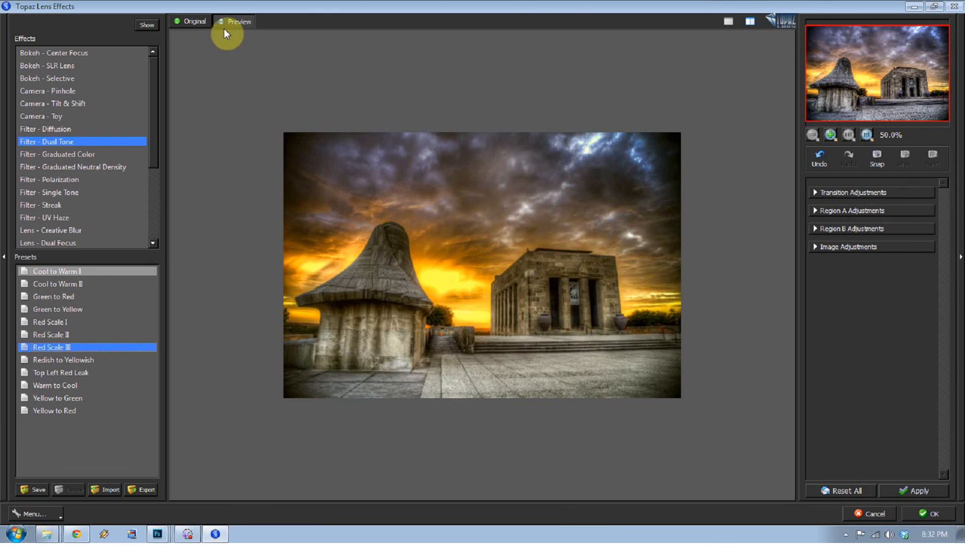
left_click(197, 22)
left_click(237, 23)
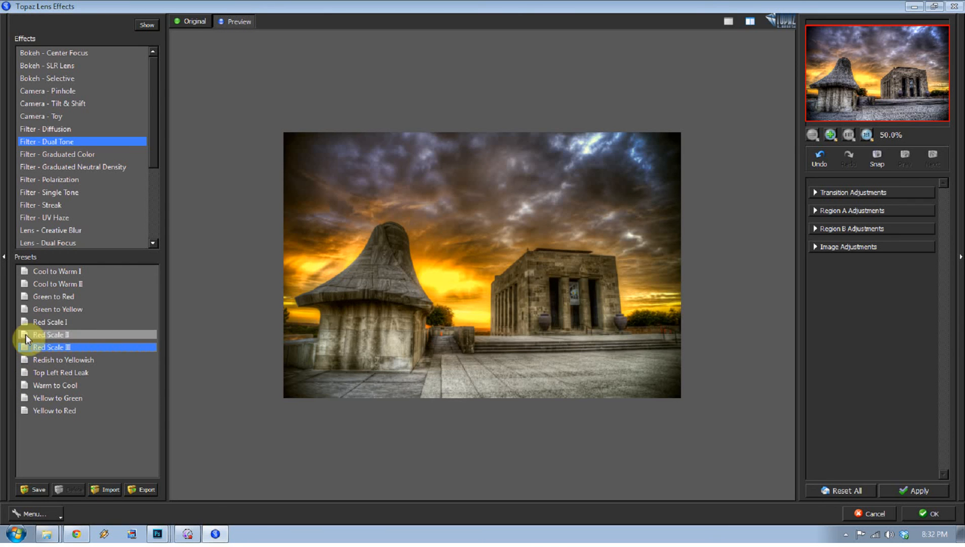
Step: Choose the Cool to Warm I preset, try a Transition of 0.00 and set it to 0.16 in the preview
left_click(43, 273)
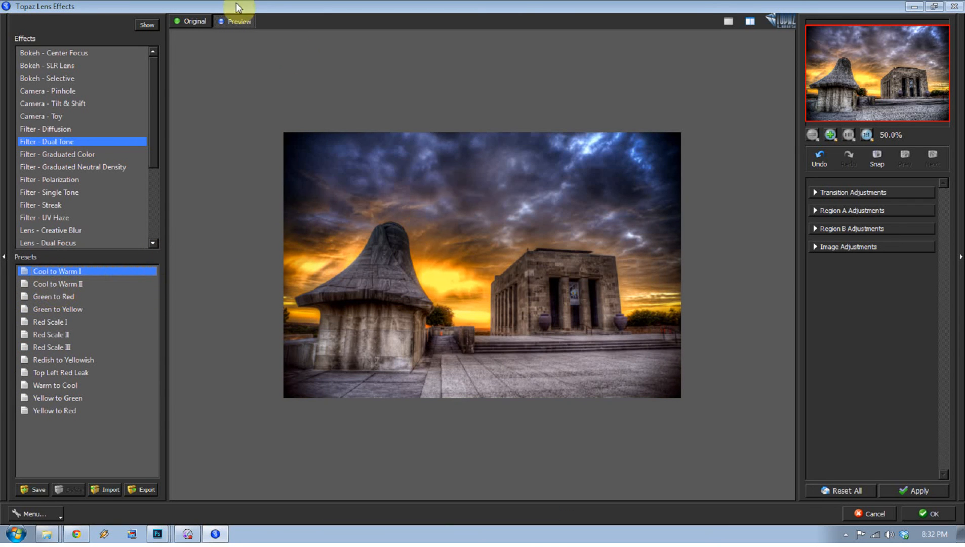
left_click(854, 193)
left_click_drag(836, 241, 797, 245)
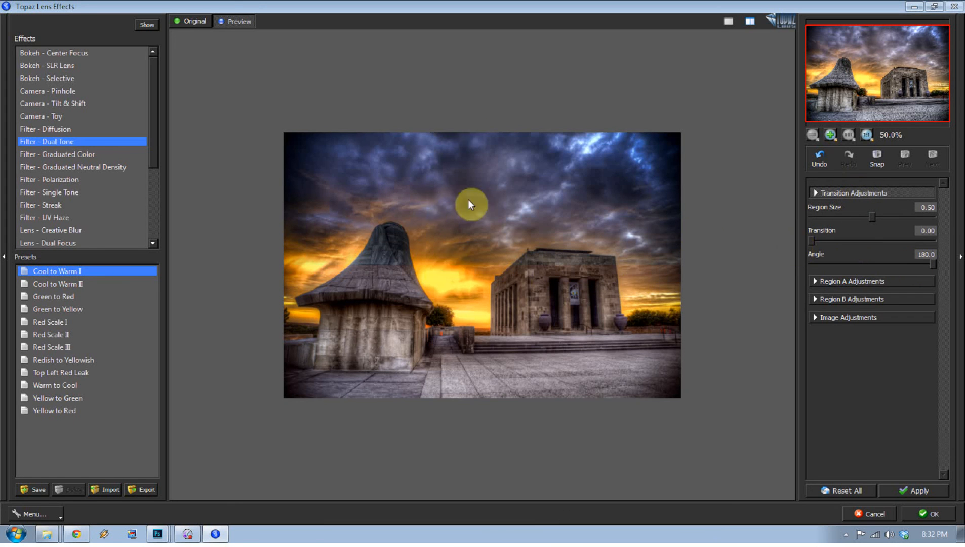
mouse_move(813, 238)
left_mouse_down()
mouse_move(840, 242)
mouse_move(831, 240)
left_mouse_up()
left_click(221, 21)
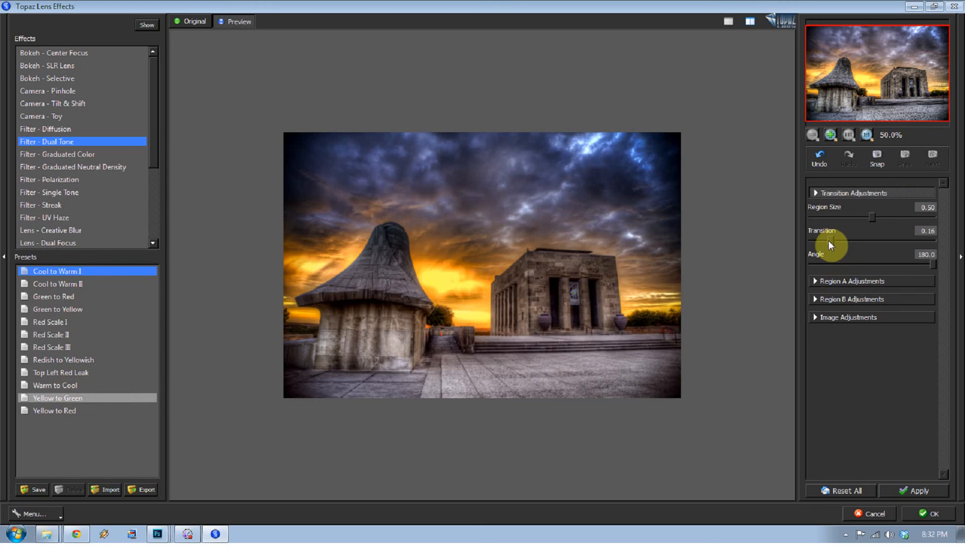
Step: Set the dual tone Transition to 0.00 and adjust the color casts in the Region A Adjustments
left_click_drag(828, 238, 810, 240)
left_click(840, 284)
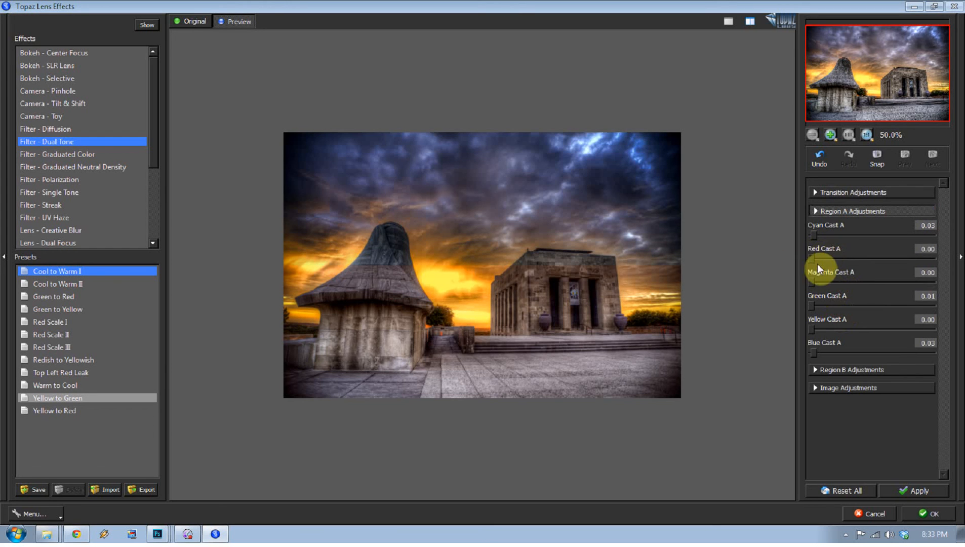
left_click_drag(819, 259, 821, 236)
left_click(821, 211)
Step: Set the dual tone Transition to 0.39 and accept the effect for the photo
left_click(827, 194)
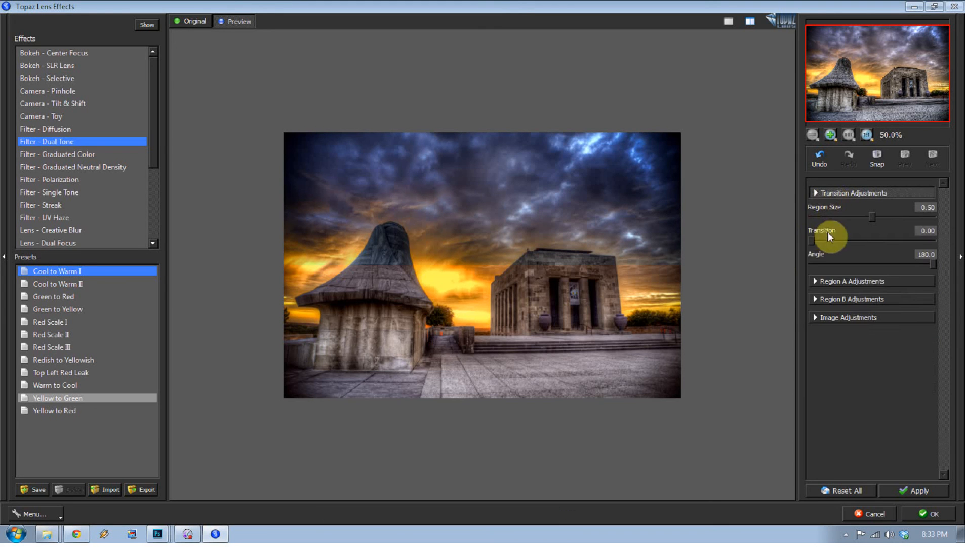
left_click_drag(814, 241, 858, 244)
left_click(928, 512)
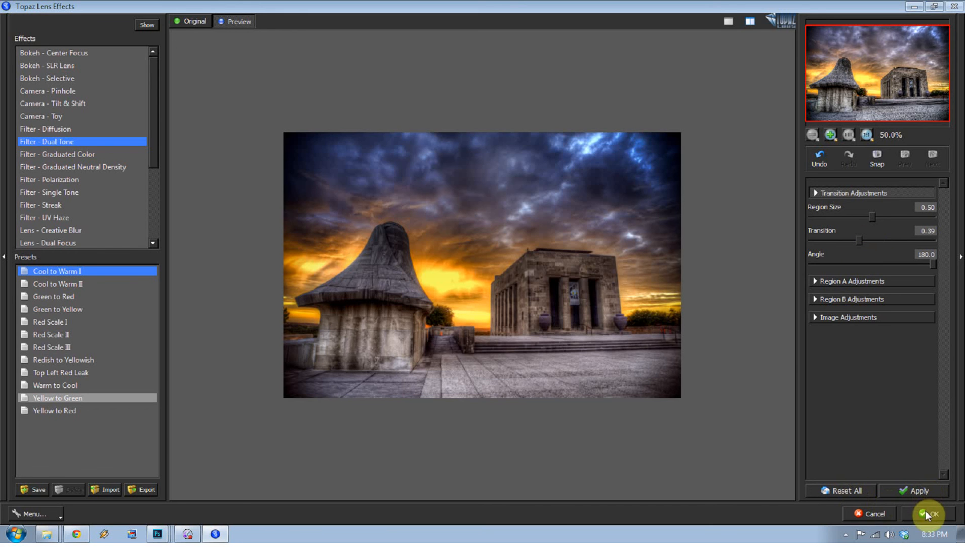